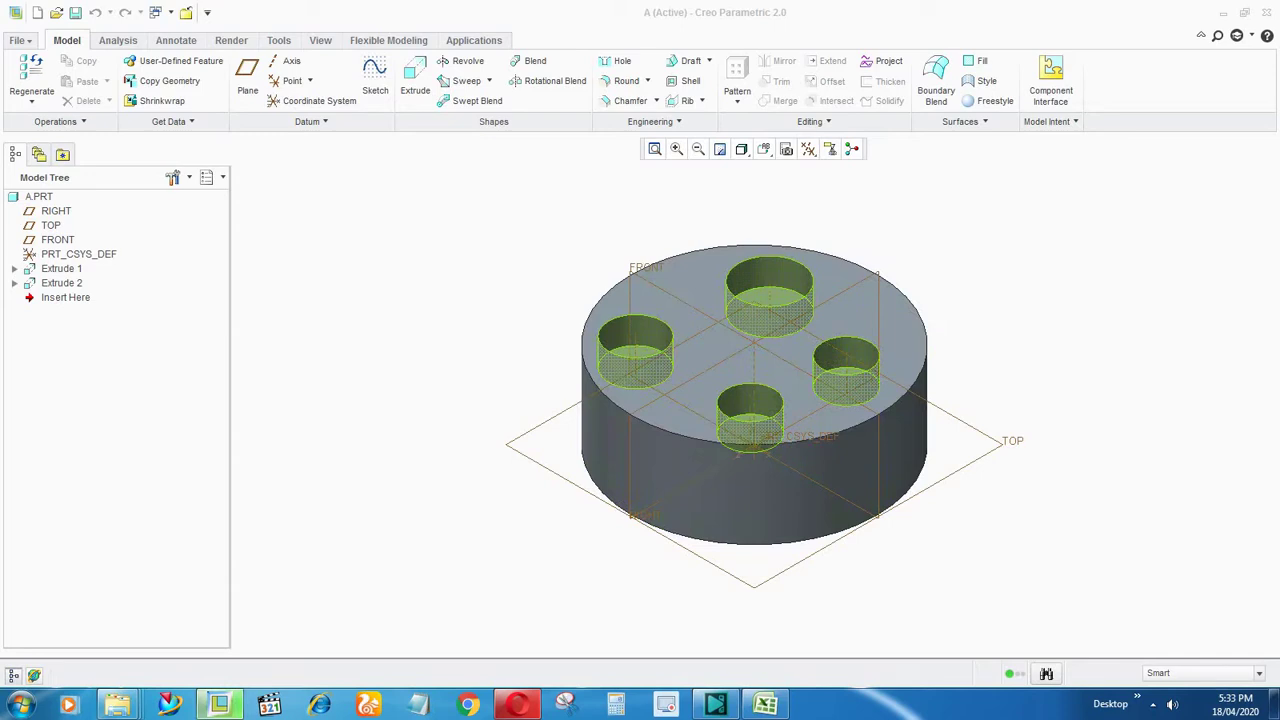
# Step: Examine the round part with four holes in its top face from several angles
pyautogui.moveTo(765, 272); pyautogui.dragTo(742, 358, button='middle')
pyautogui.moveTo(606, 309); pyautogui.dragTo(622, 244, button='middle')
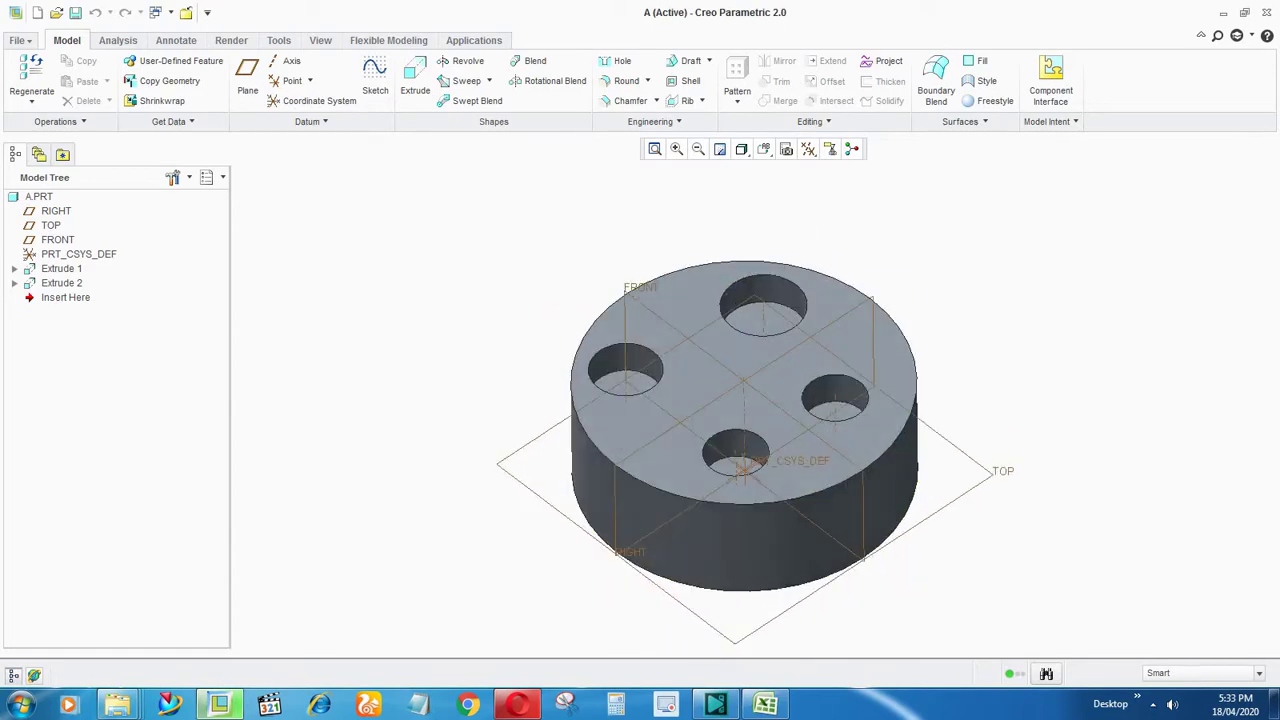
pyautogui.moveTo(960, 300); pyautogui.dragTo(978, 273, button='middle')
pyautogui.scroll(-2, 862, 302)
pyautogui.scroll(-2, 960, 262)
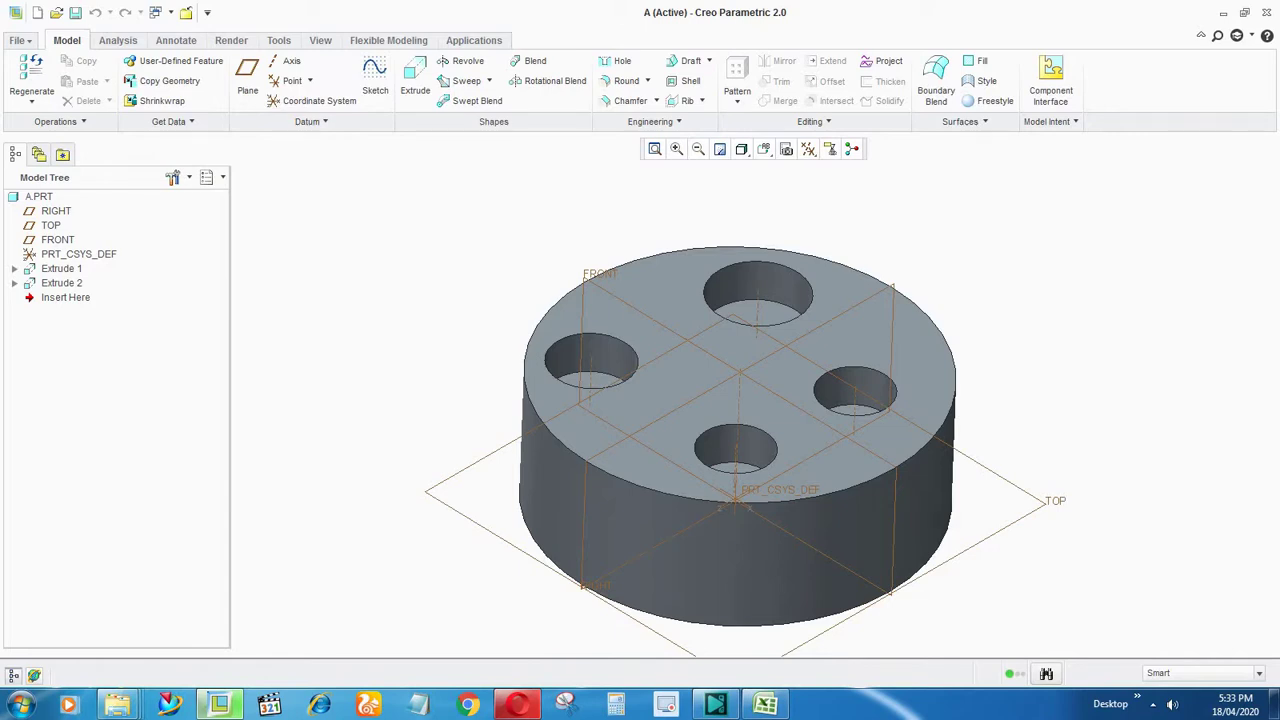
pyautogui.moveTo(460, 294); pyautogui.dragTo(431, 329, button='middle')
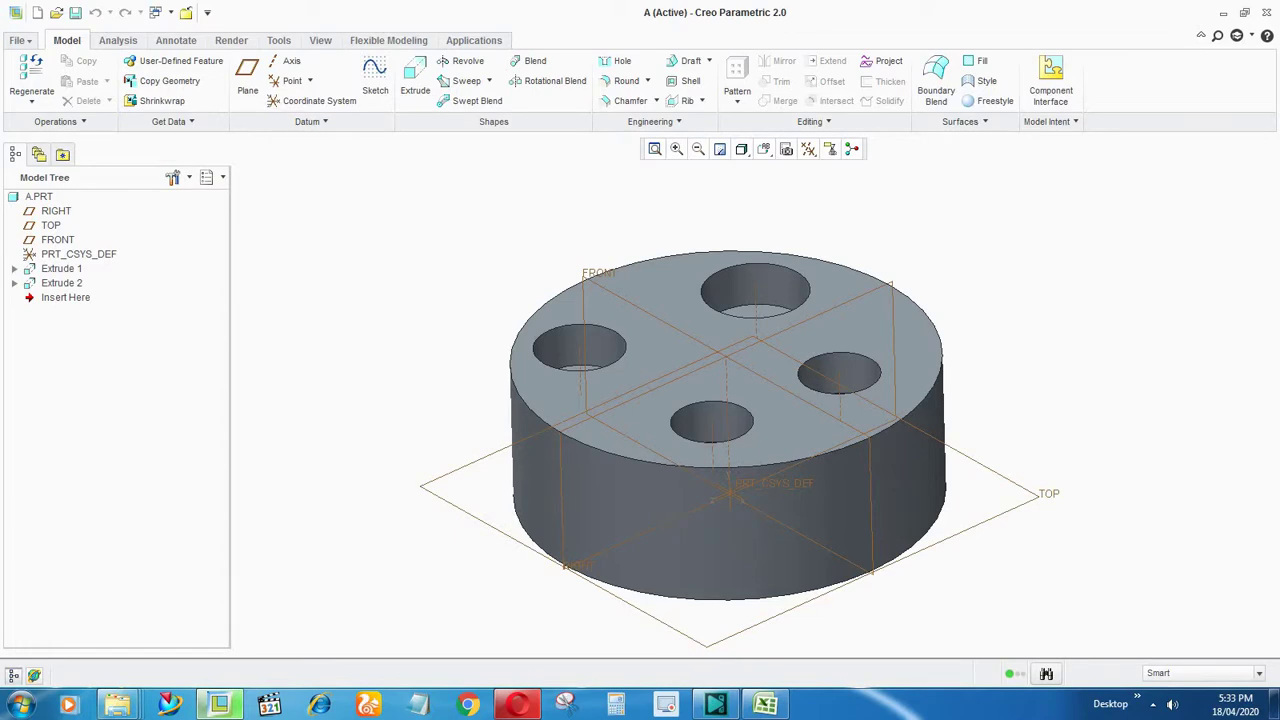
pyautogui.moveTo(457, 244); pyautogui.dragTo(457, 251, button='middle')
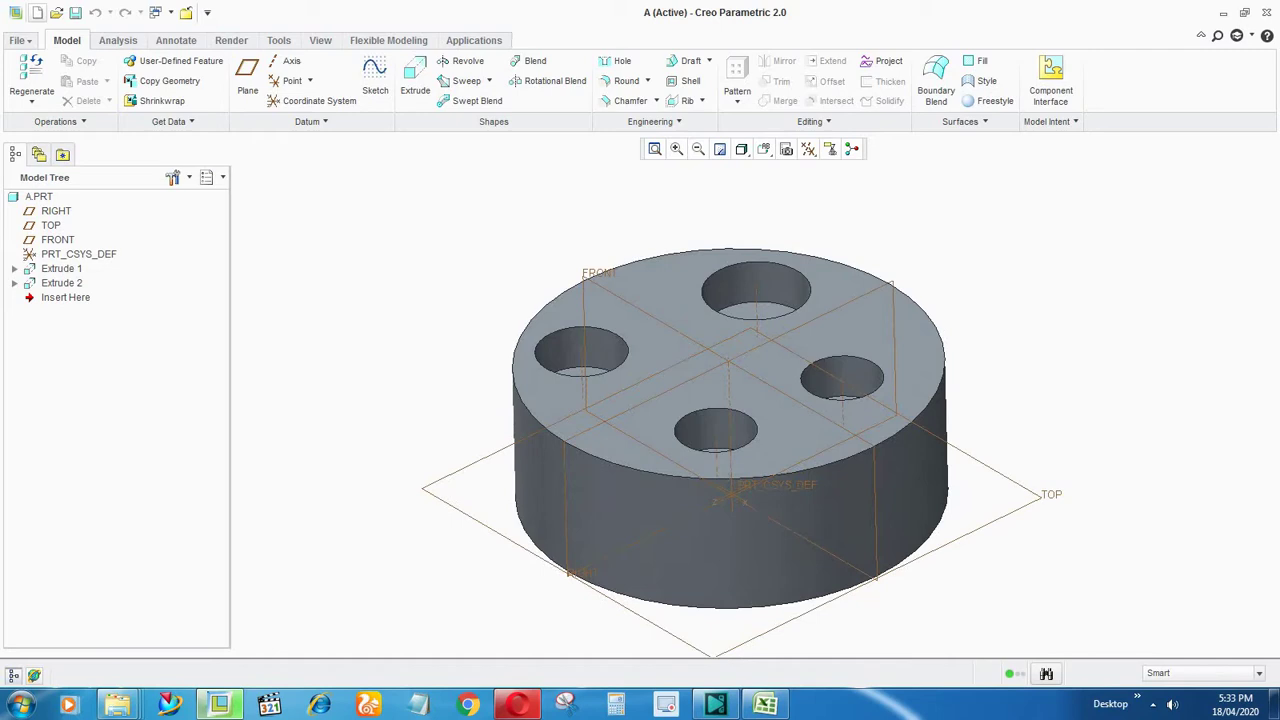
# Step: Create a new solid part named B using the default template
pyautogui.click(36, 12)
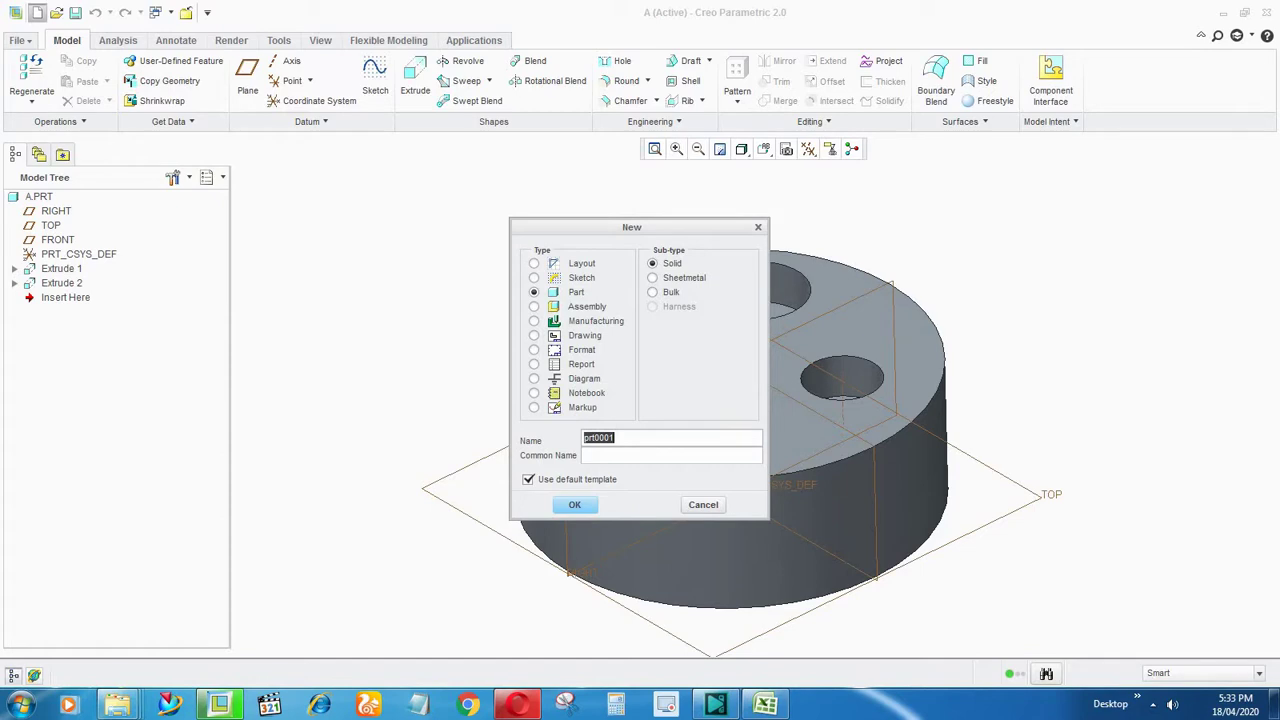
pyautogui.write('B')
pyautogui.press('Return')
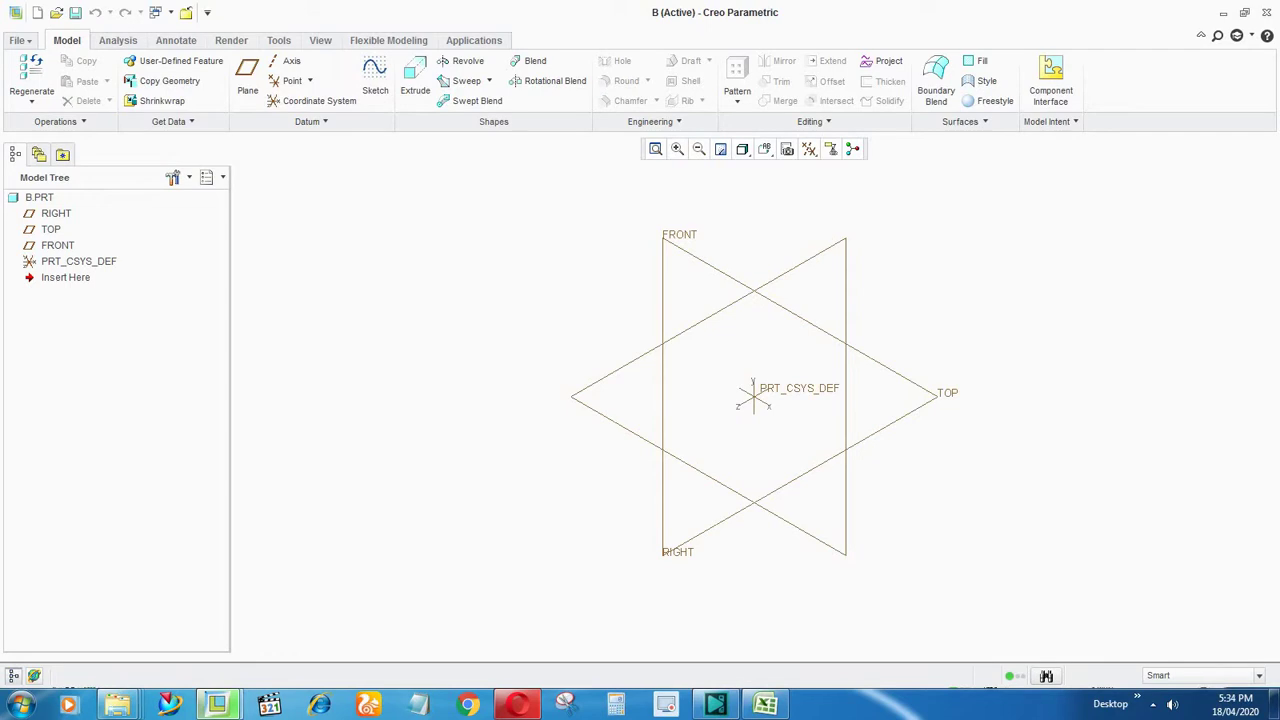
# Step: Start a Merge/Inheritance feature in part B and open a.prt as its reference model
pyautogui.click(170, 121)
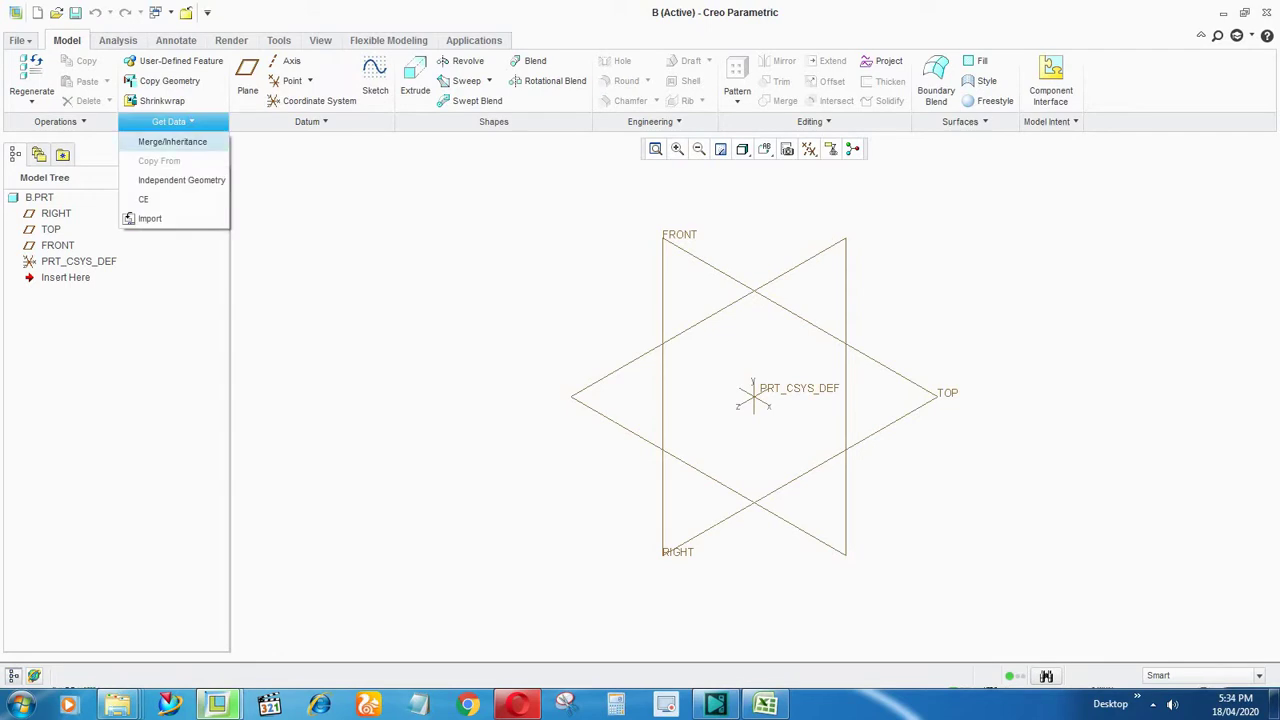
pyautogui.click(172, 141)
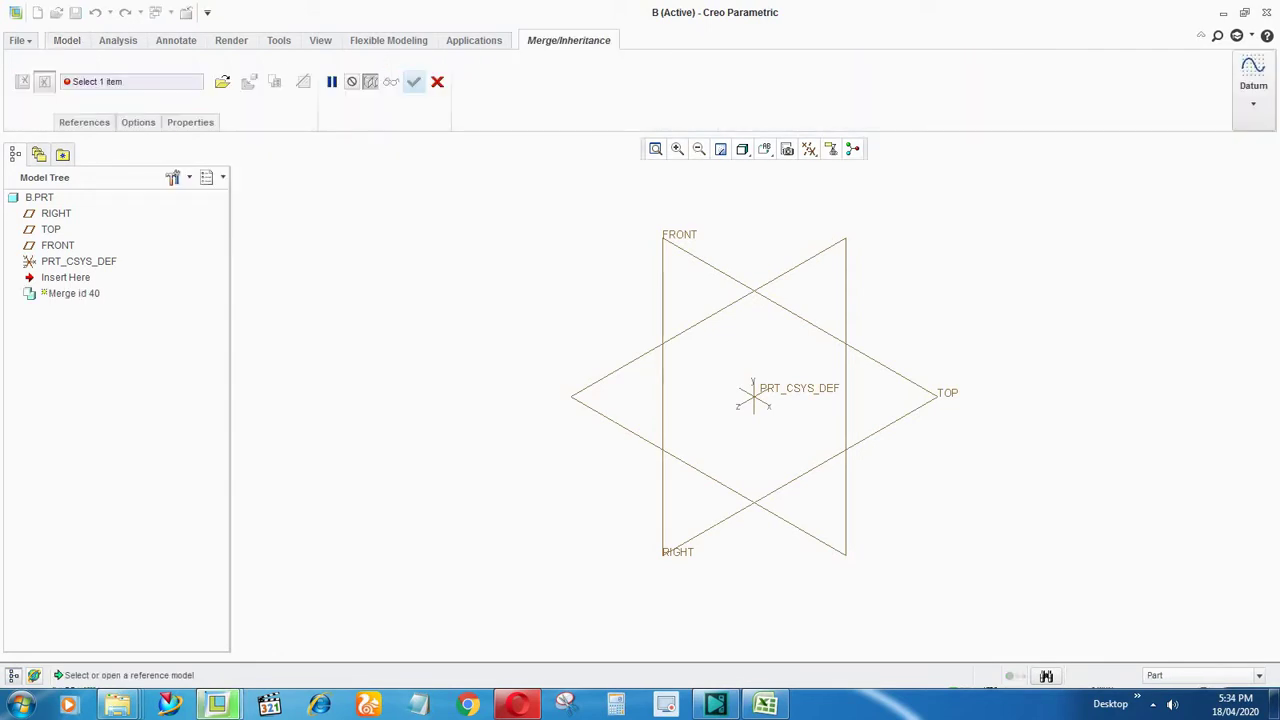
pyautogui.click(222, 81)
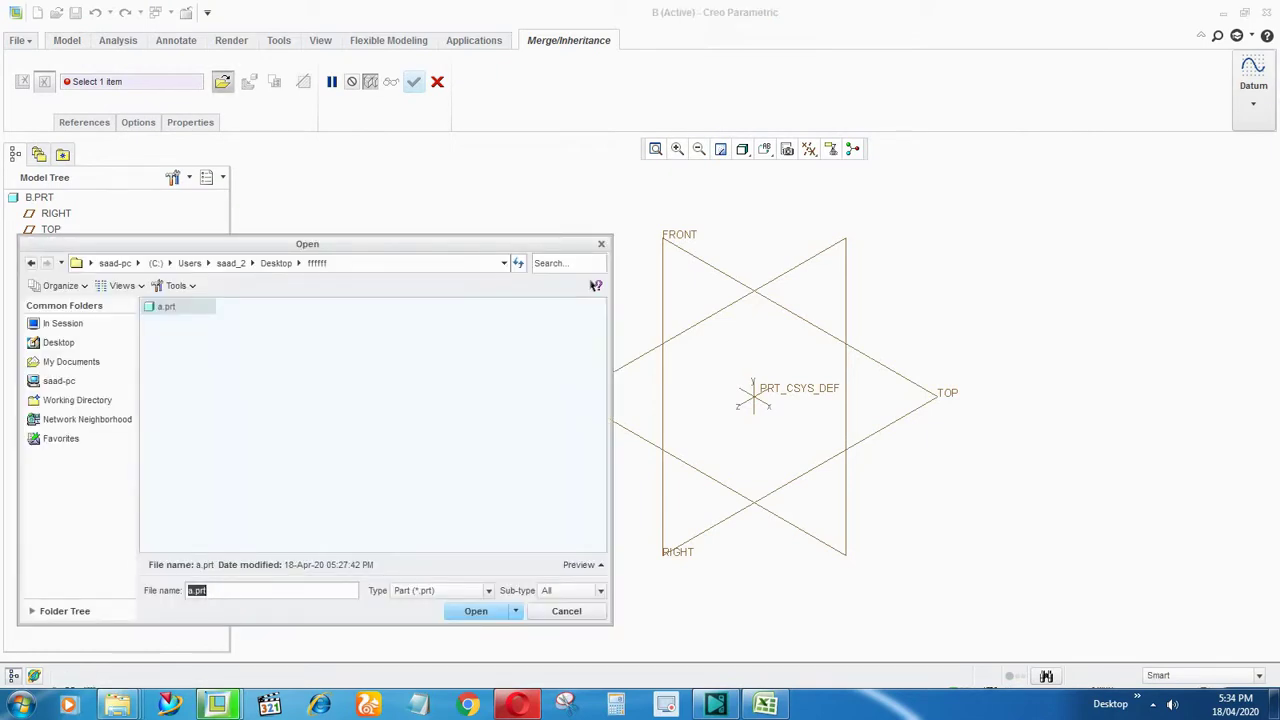
pyautogui.press('Return')
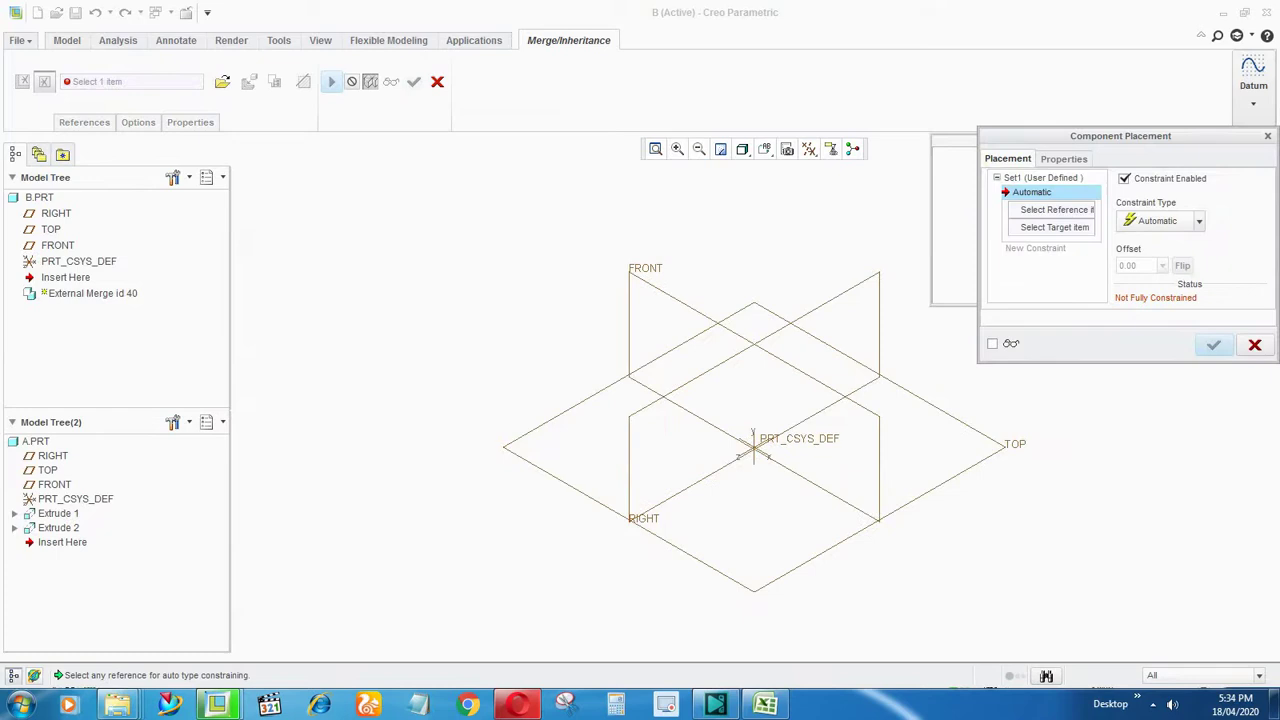
# Step: Place the reference part with the Default constraint and complete the merge feature
pyautogui.click(1160, 220)
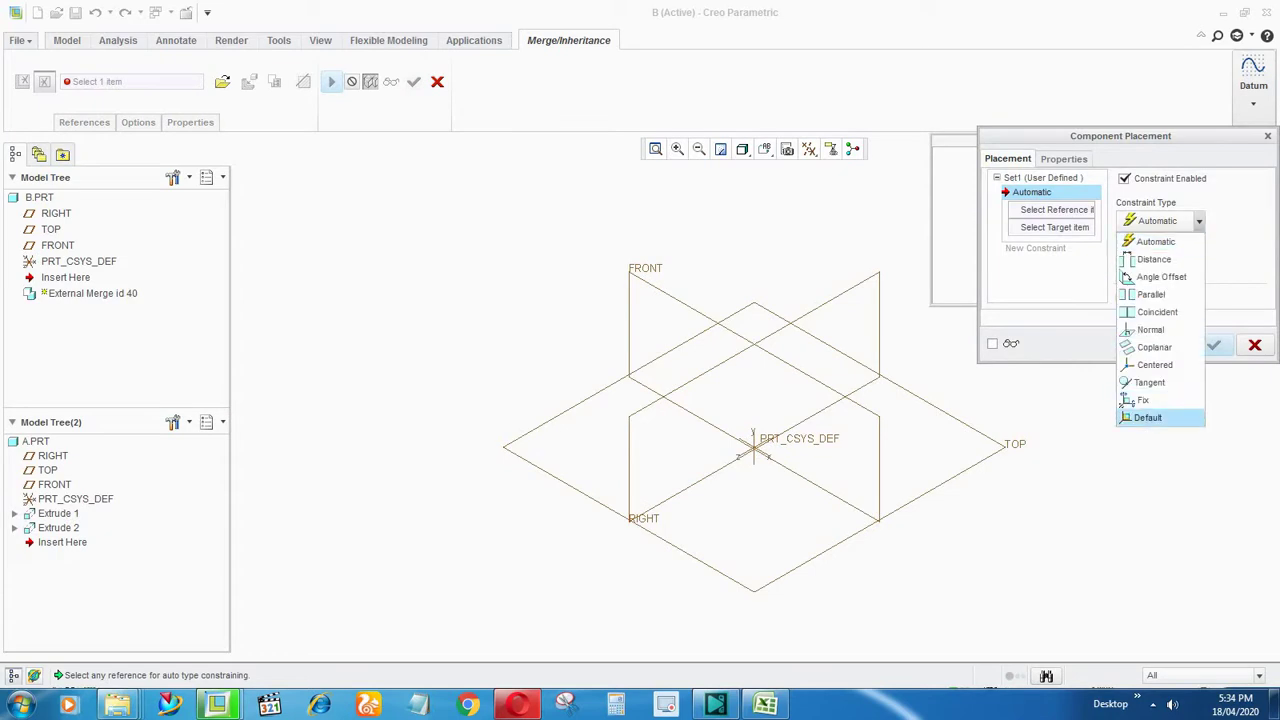
pyautogui.click(1150, 418)
pyautogui.click(1213, 344)
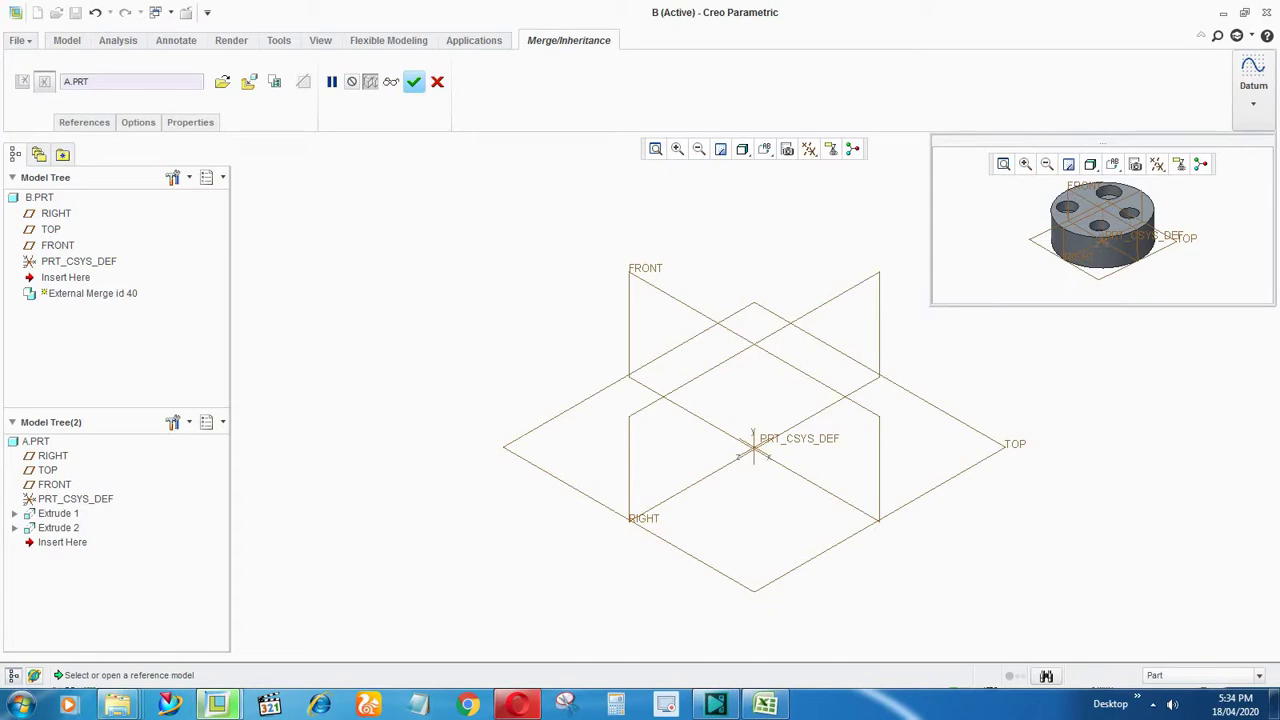
pyautogui.click(413, 81)
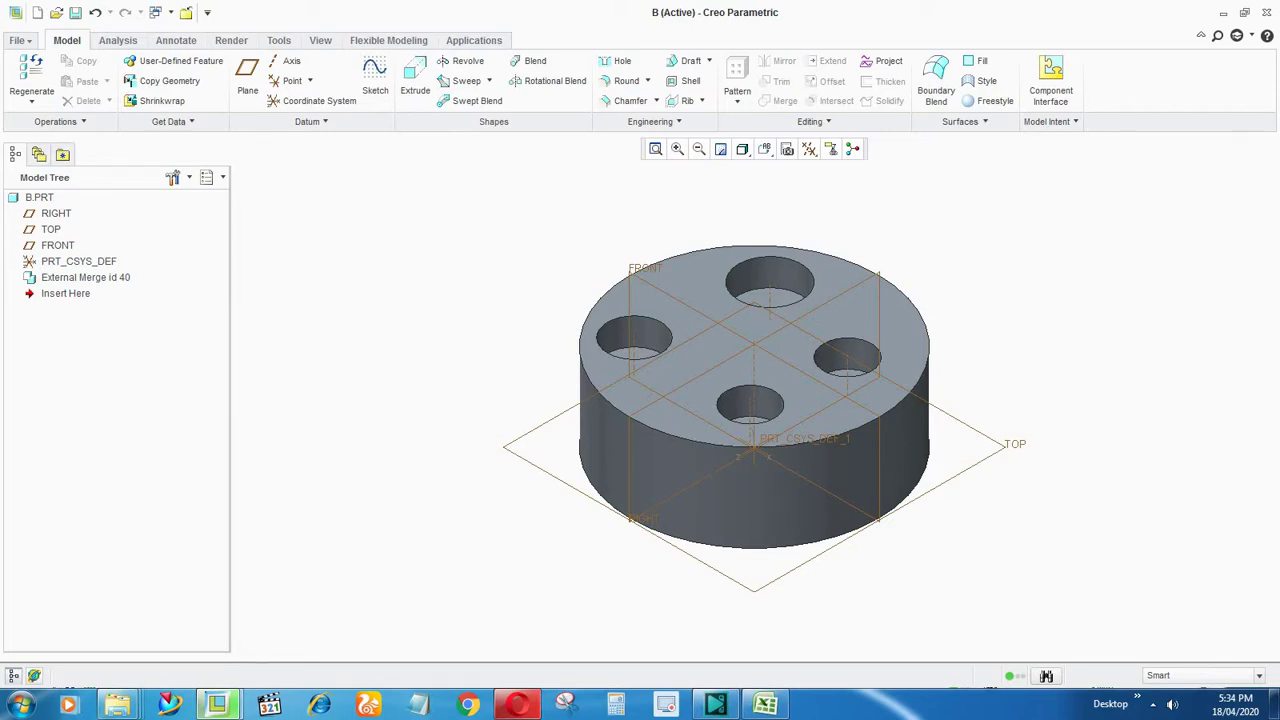
pyautogui.click(86, 278)
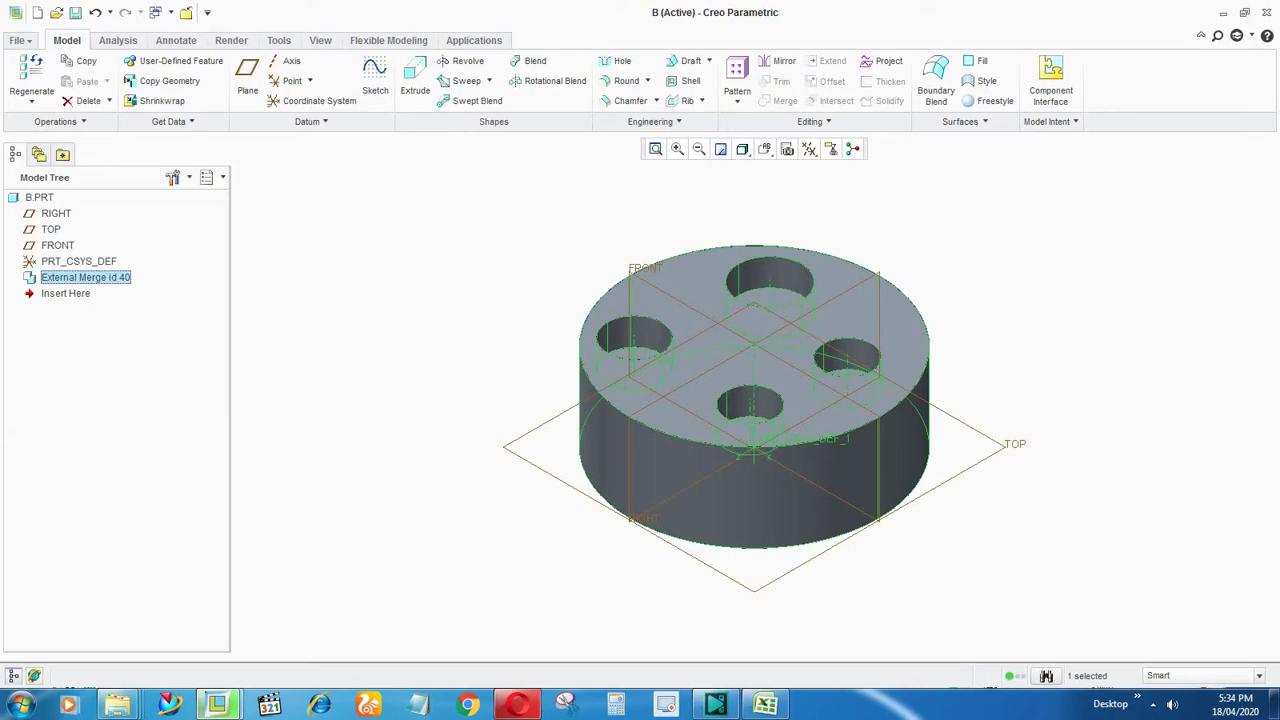
pyautogui.press('Escape')
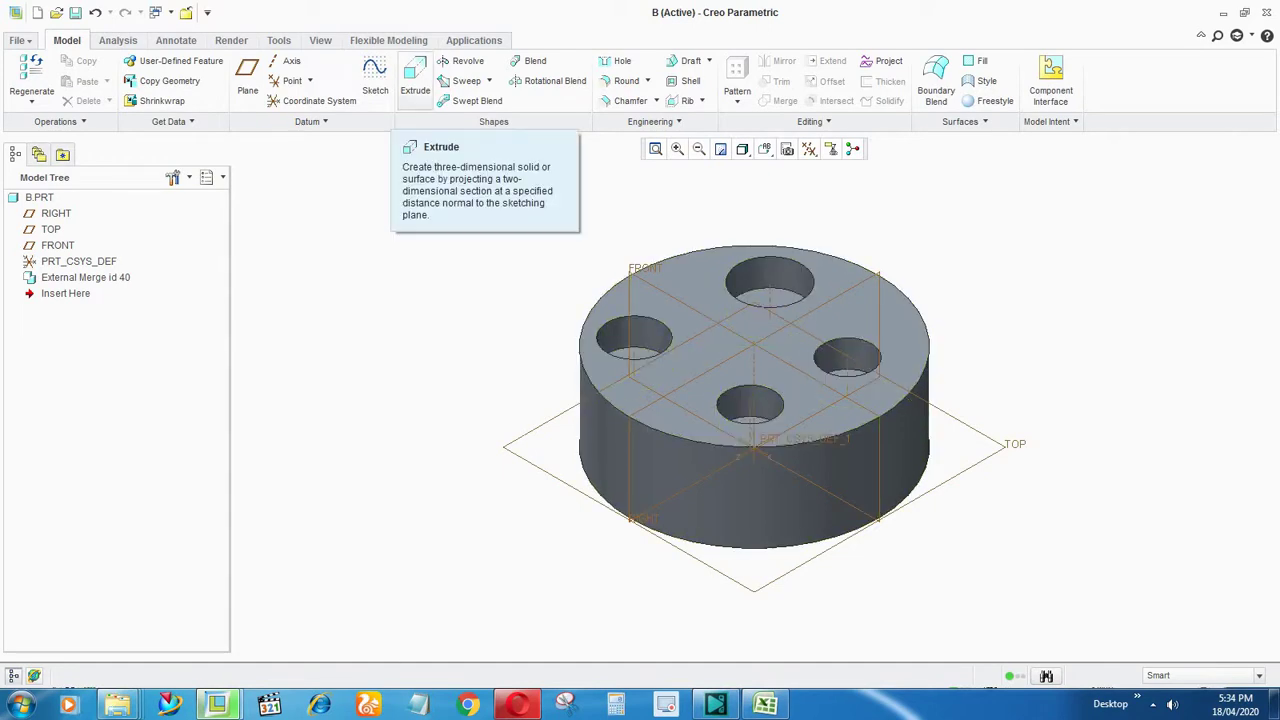
pyautogui.click(415, 78)
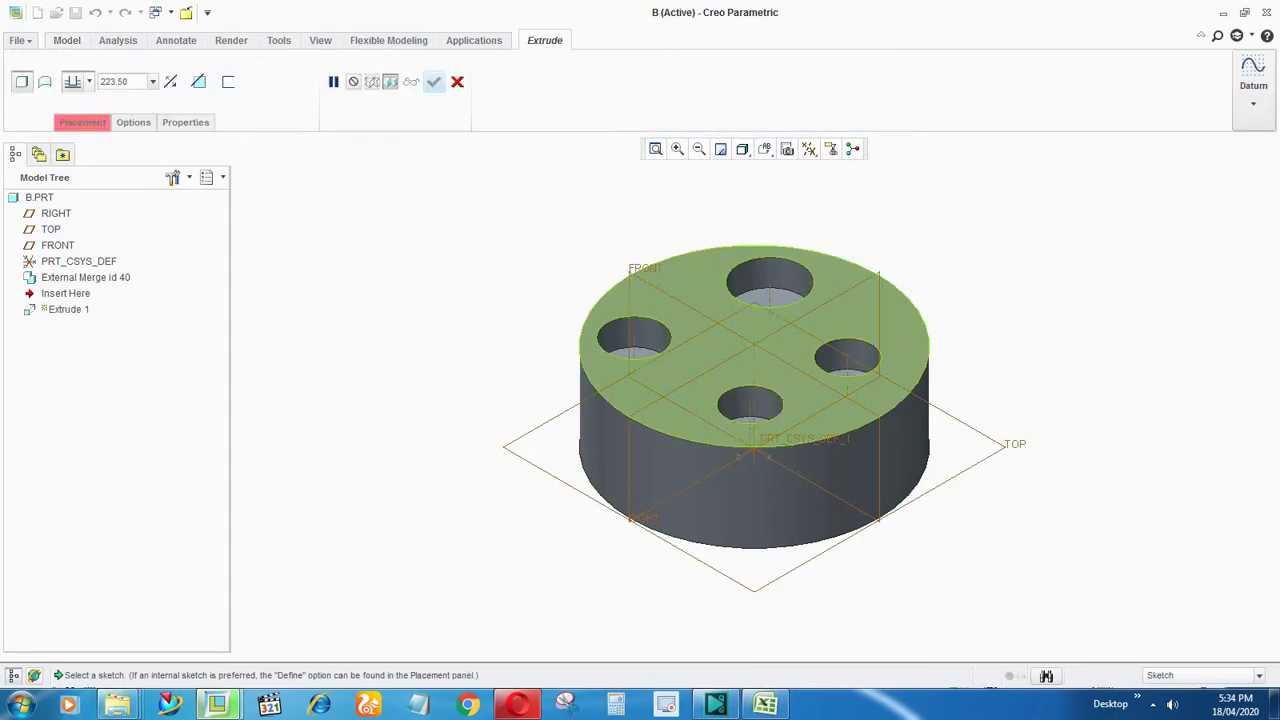
pyautogui.click(926, 372)
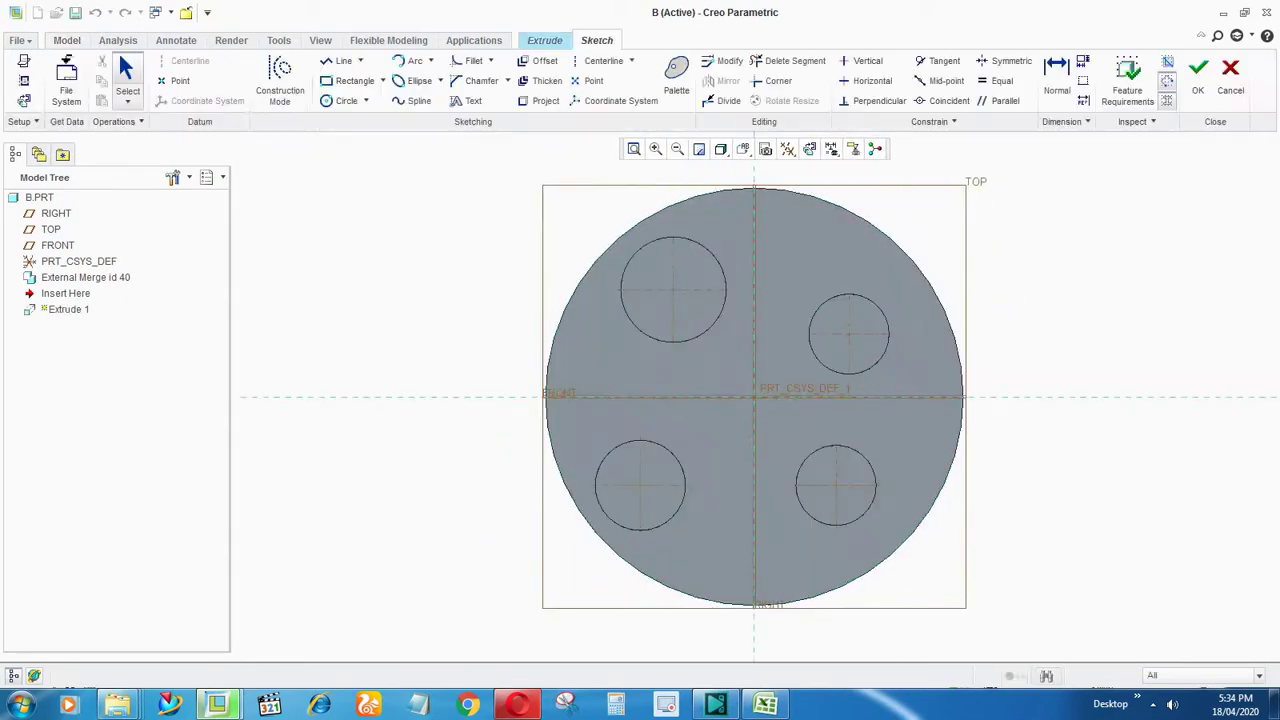
pyautogui.click(352, 81)
pyautogui.click(485, 150)
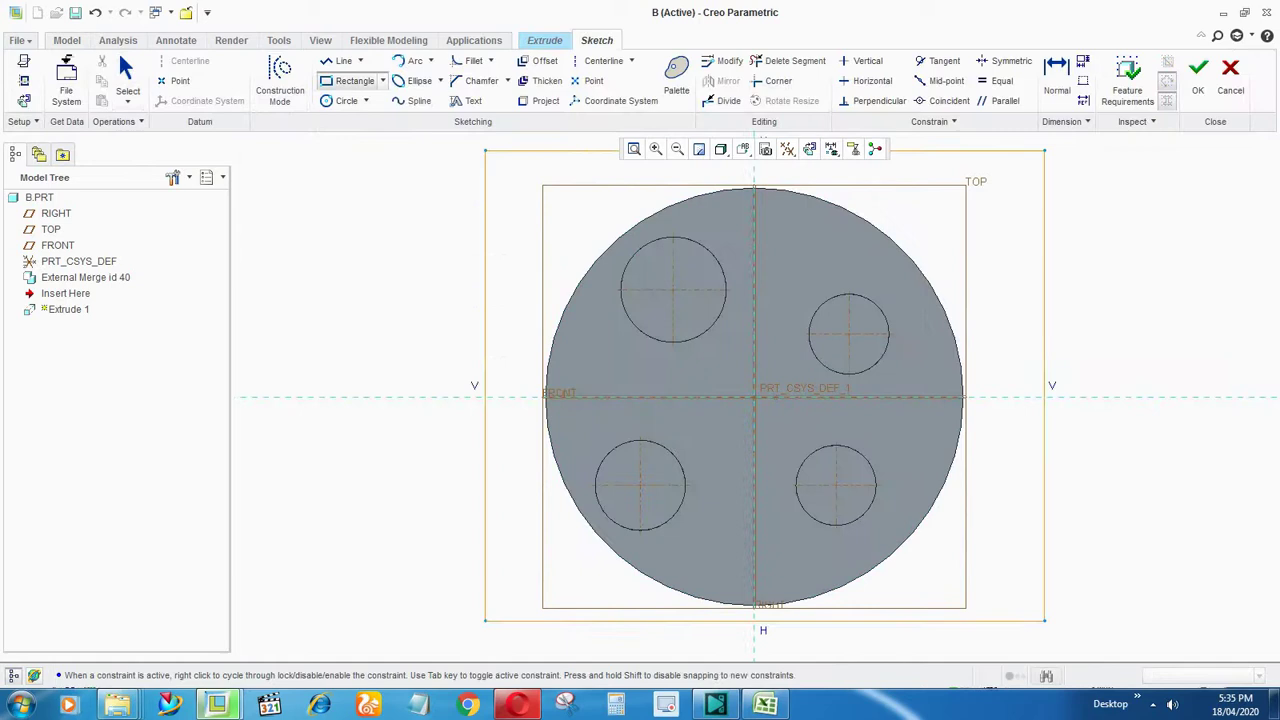
pyautogui.click(1045, 622)
pyautogui.click(1046, 621)
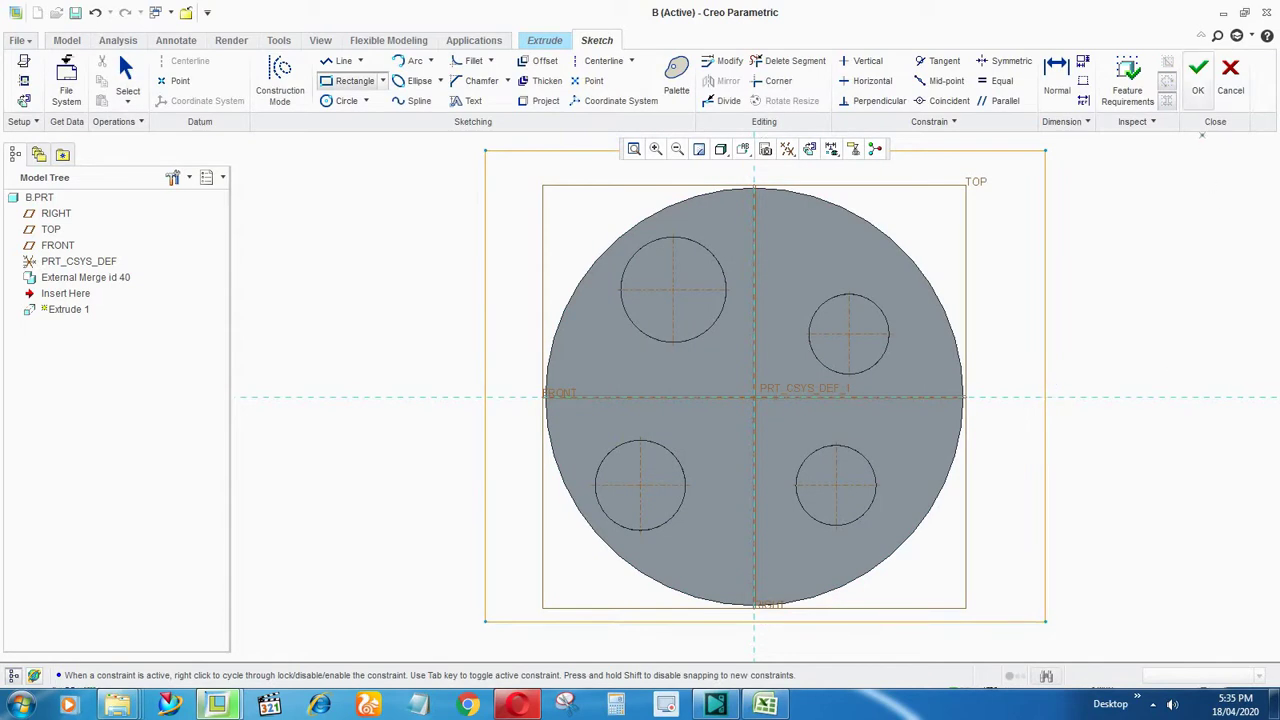
pyautogui.moveTo(729, 406); pyautogui.dragTo(752, 215, button='middle')
pyautogui.scroll(-2, 708, 600)
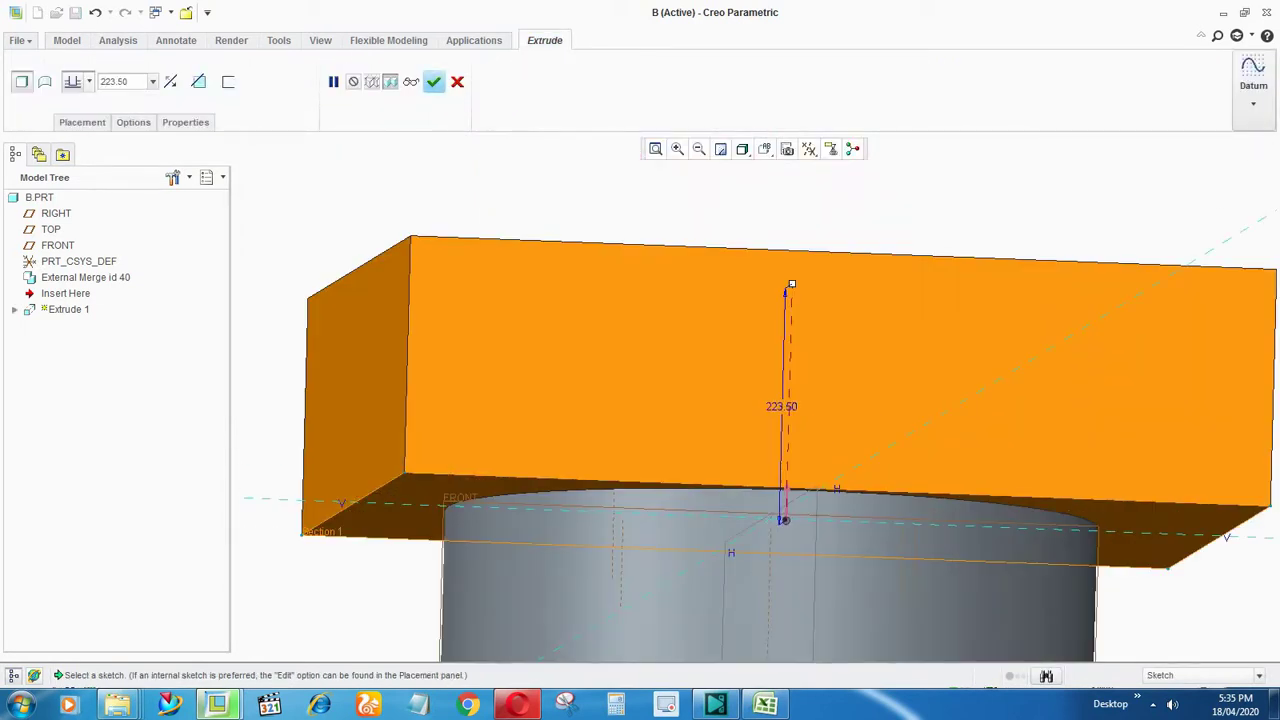
pyautogui.click(786, 494)
pyautogui.scroll(4, 738, 408)
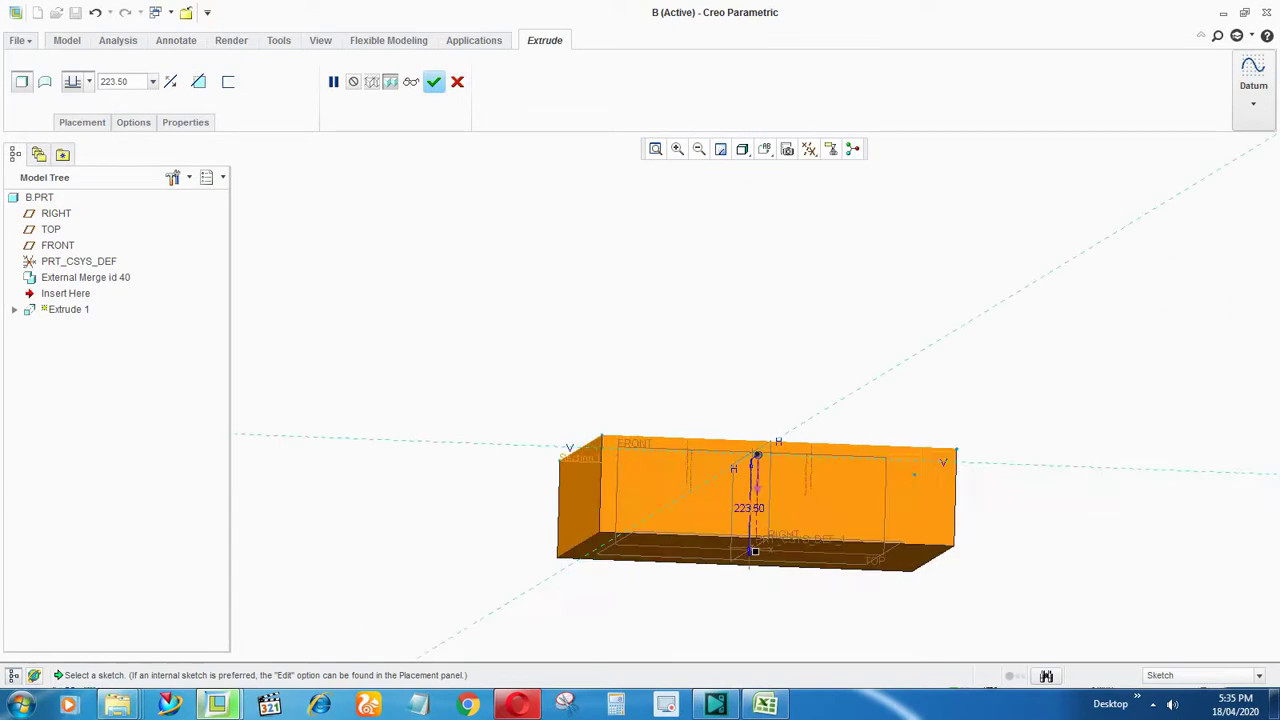
pyautogui.moveTo(755, 551); pyautogui.dragTo(757, 480)
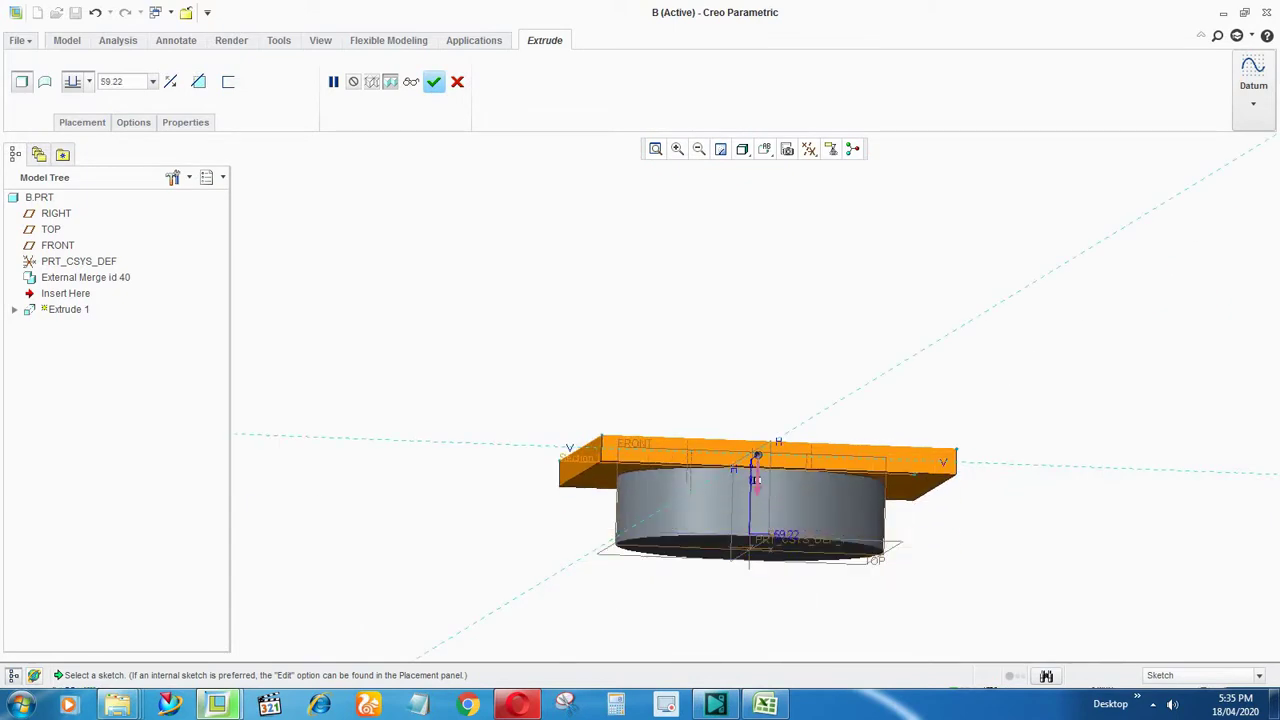
pyautogui.click(457, 81)
pyautogui.click(604, 369)
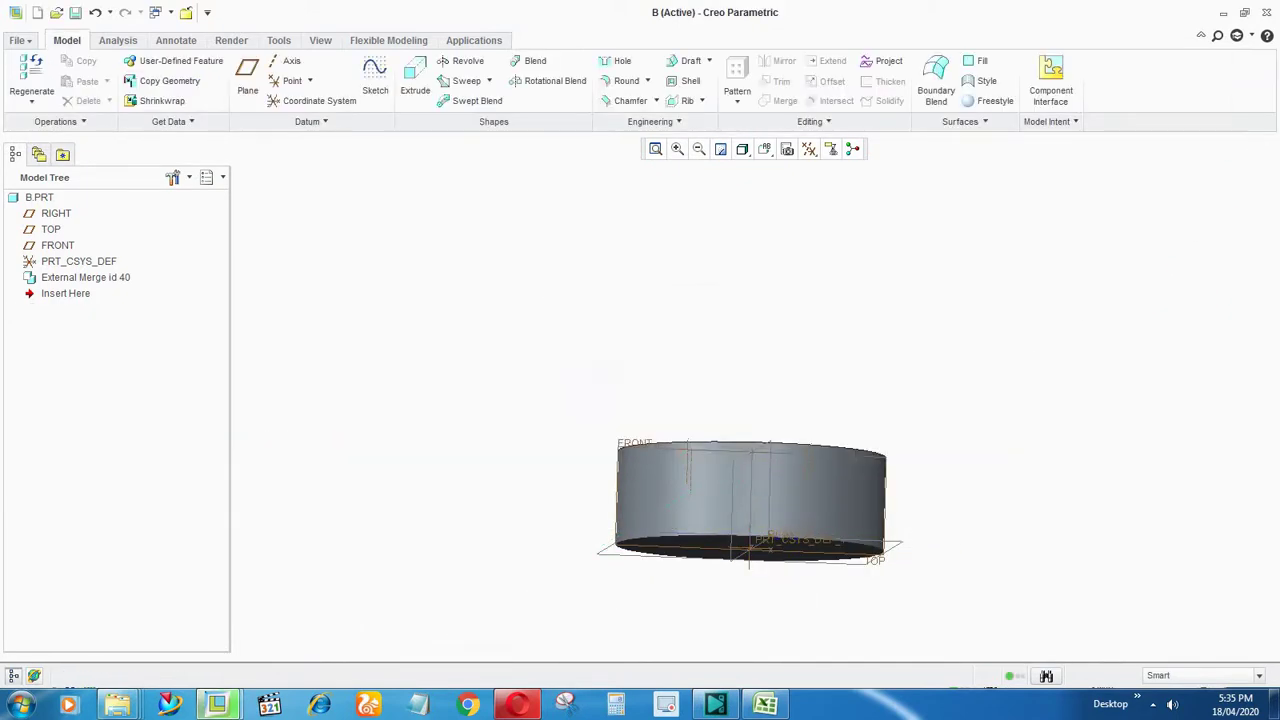
# Step: Apply the orange appearance from My Appearances to all solid surfaces of the merged disc
pyautogui.moveTo(705, 390); pyautogui.dragTo(730, 492, button='middle')
pyautogui.scroll(-2, 734, 497)
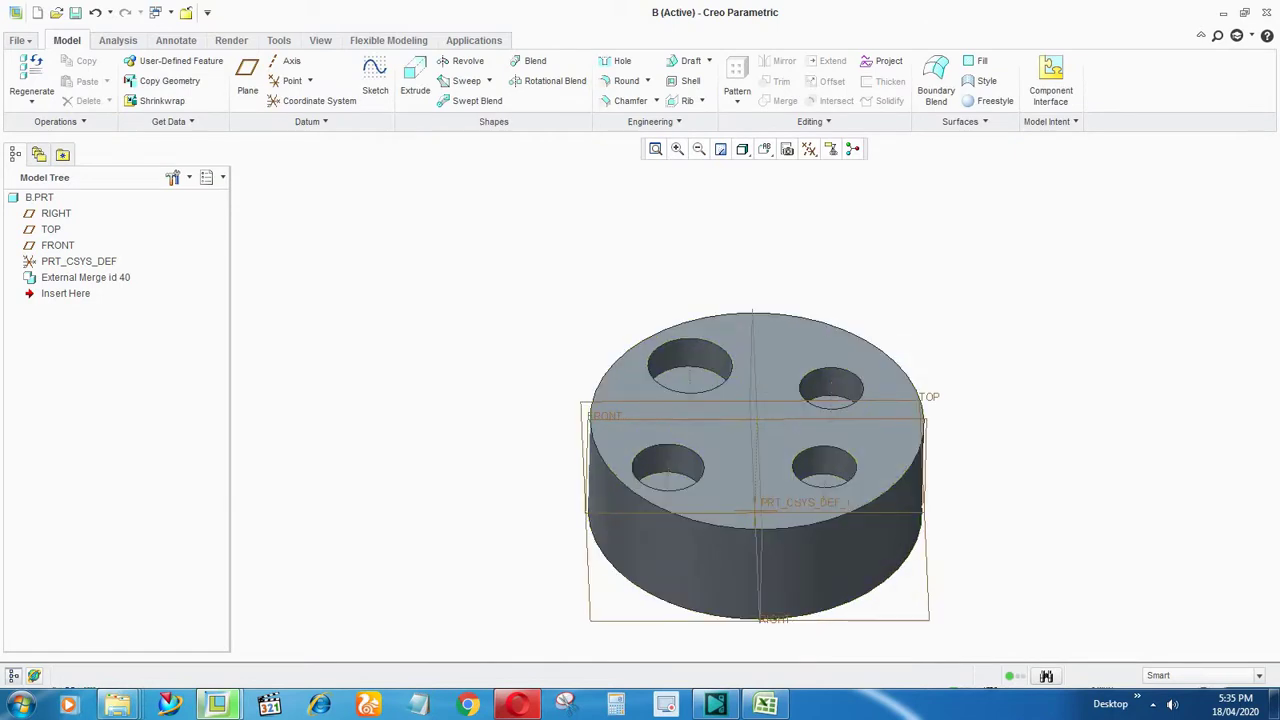
pyautogui.scroll(1, 376, 232)
pyautogui.click(86, 278)
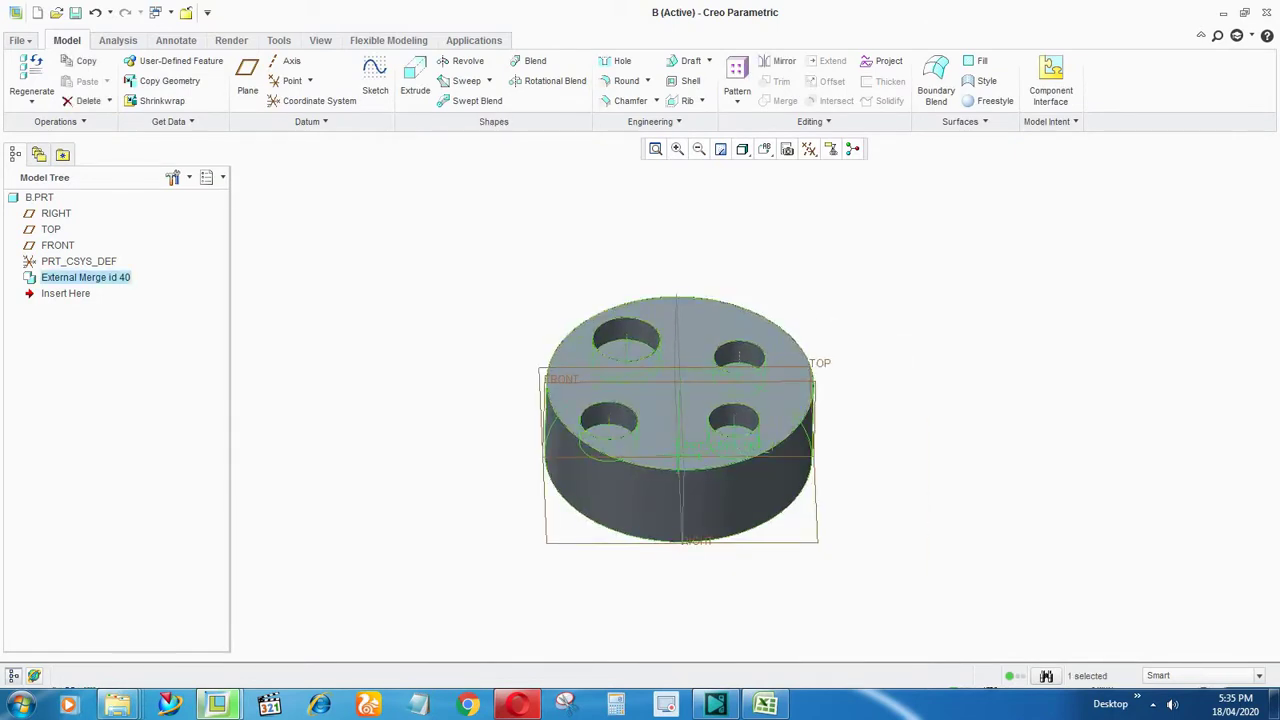
pyautogui.click(668, 402)
pyautogui.rightClick(580, 354)
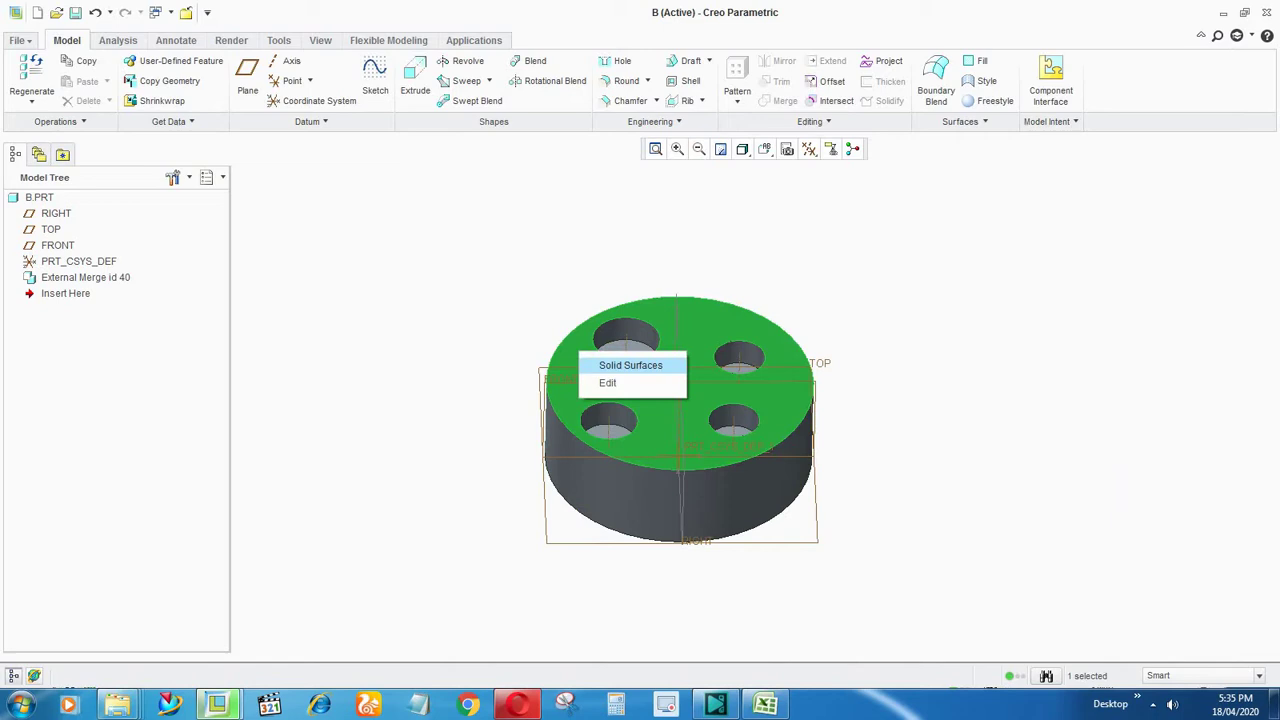
pyautogui.click(630, 365)
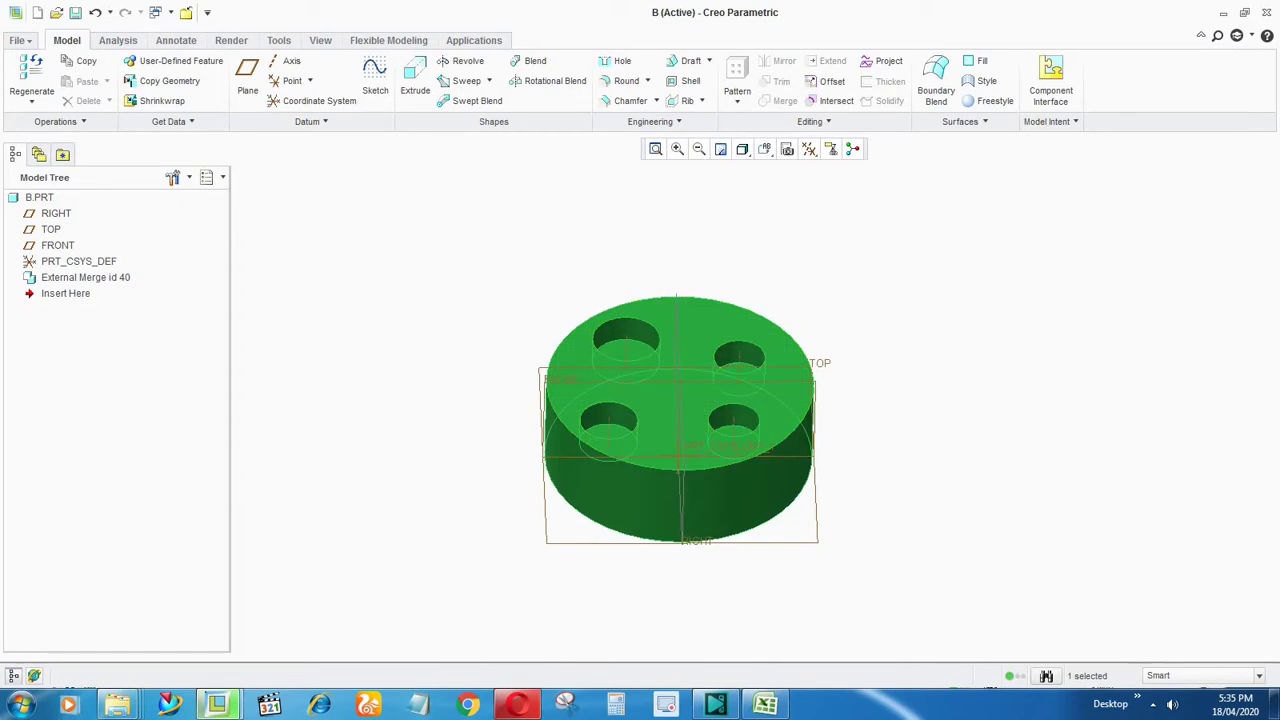
pyautogui.click(320, 40)
pyautogui.click(405, 96)
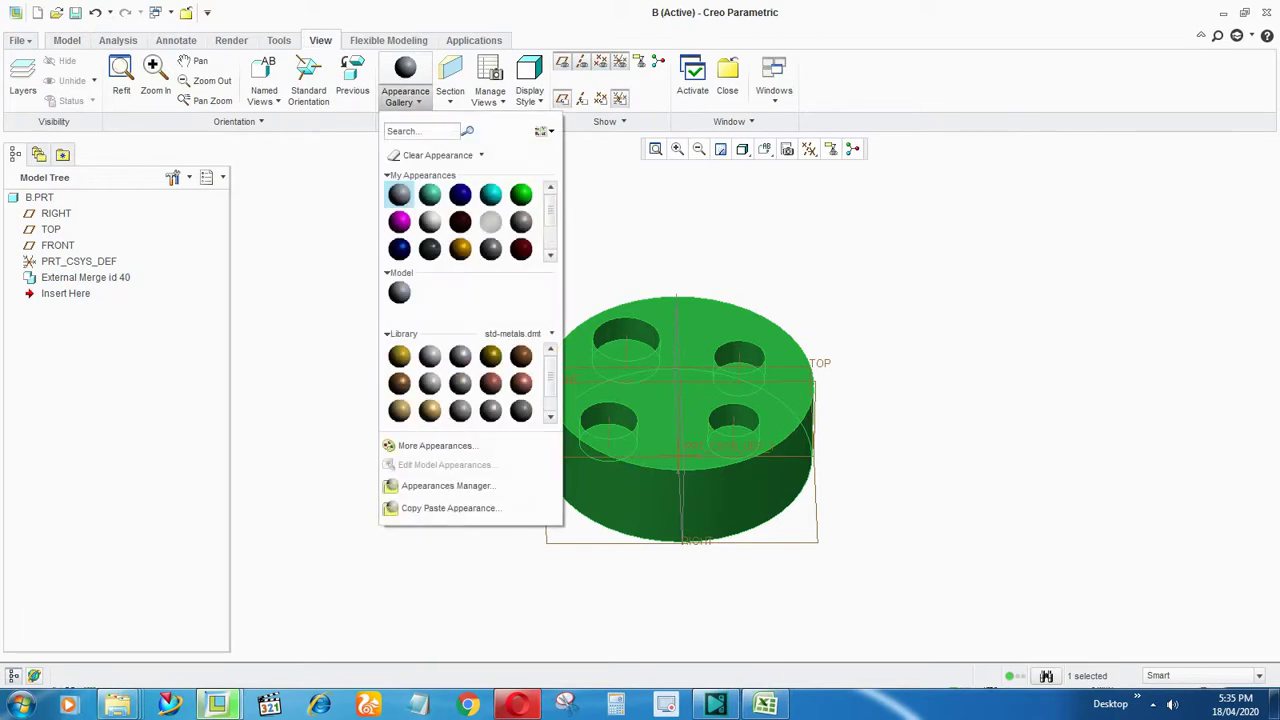
pyautogui.click(460, 249)
pyautogui.moveTo(648, 266); pyautogui.dragTo(671, 258, button='middle')
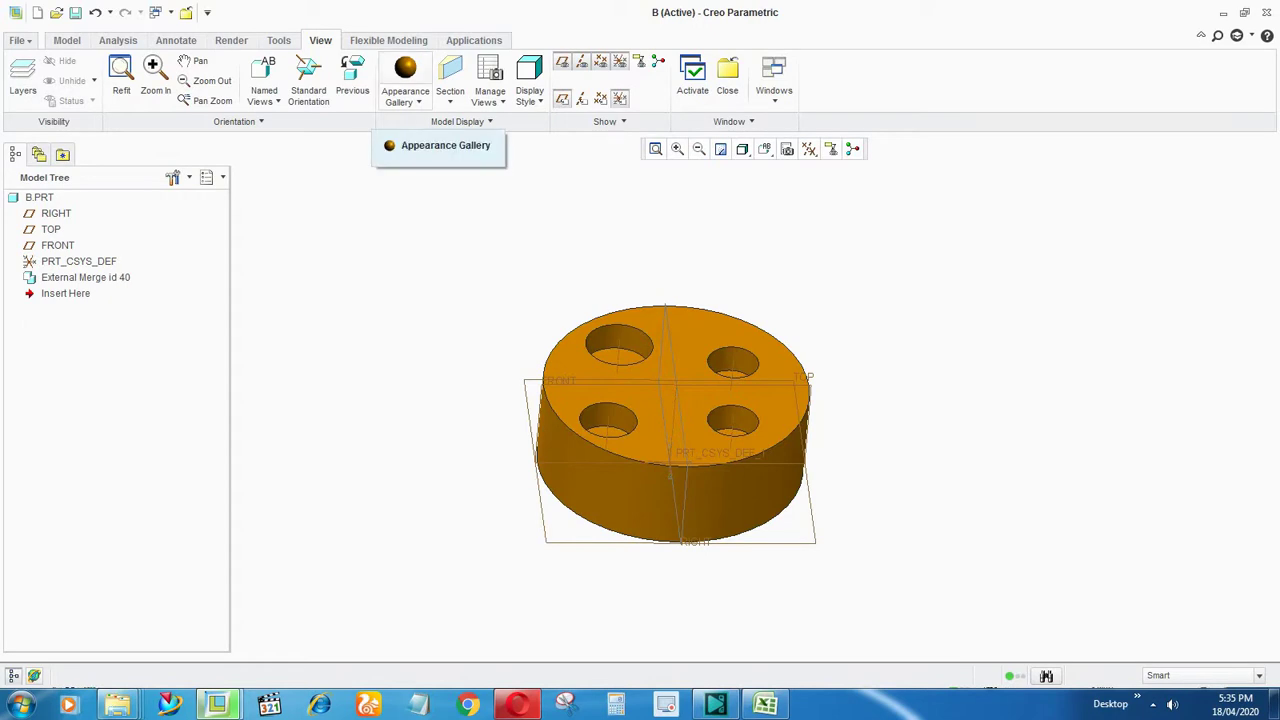
# Step: Start an Extrude on the disc's top face and sketch a rectangle enclosing the whole disc as its section
pyautogui.click(176, 40)
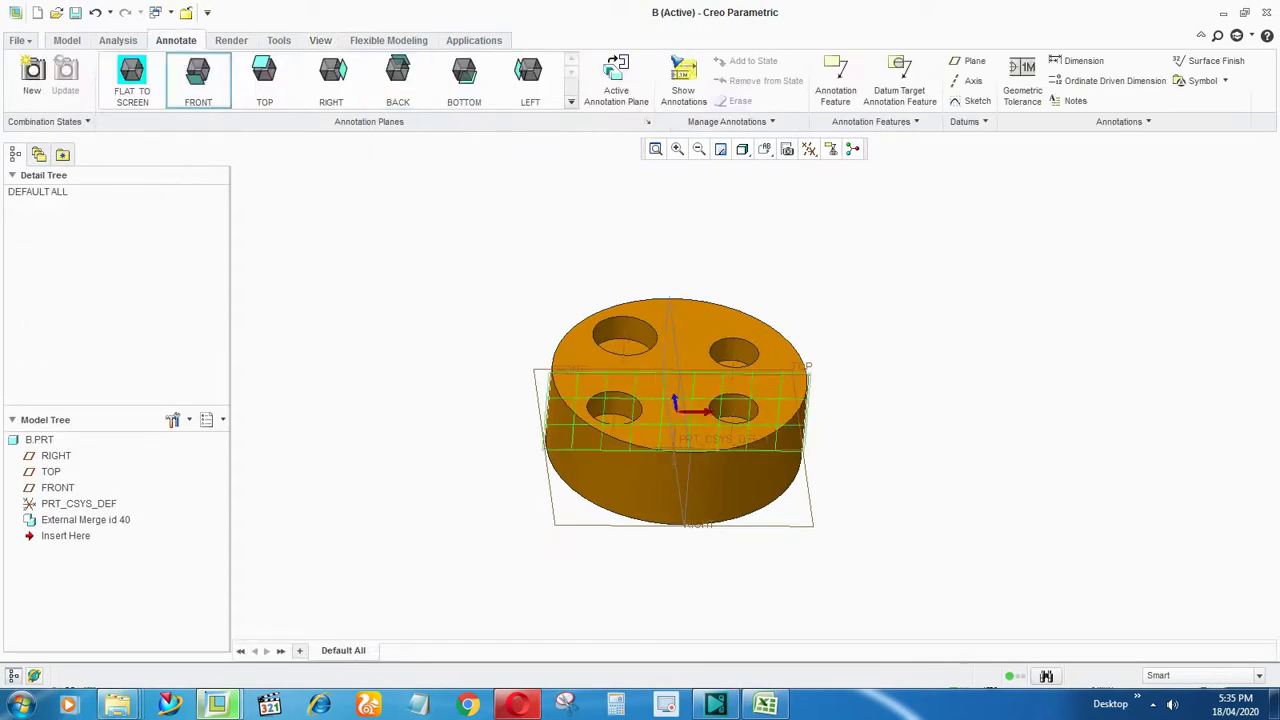
pyautogui.click(67, 40)
pyautogui.click(415, 77)
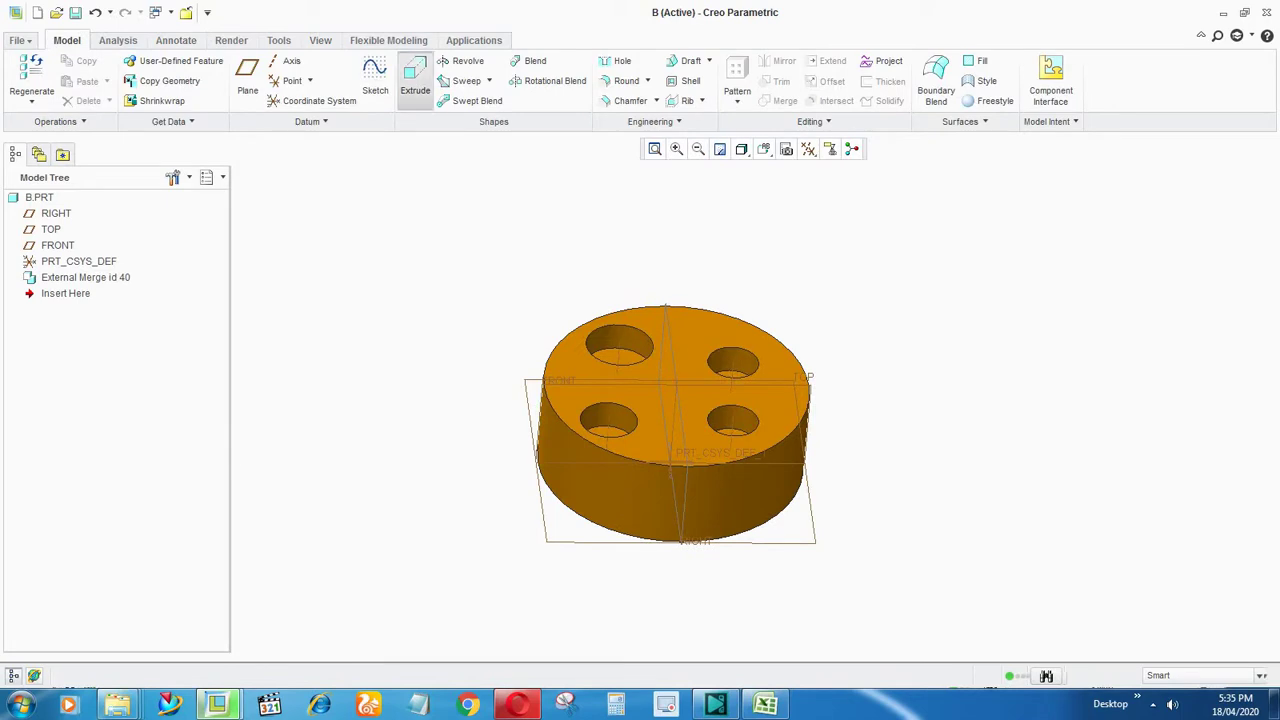
pyautogui.click(680, 358)
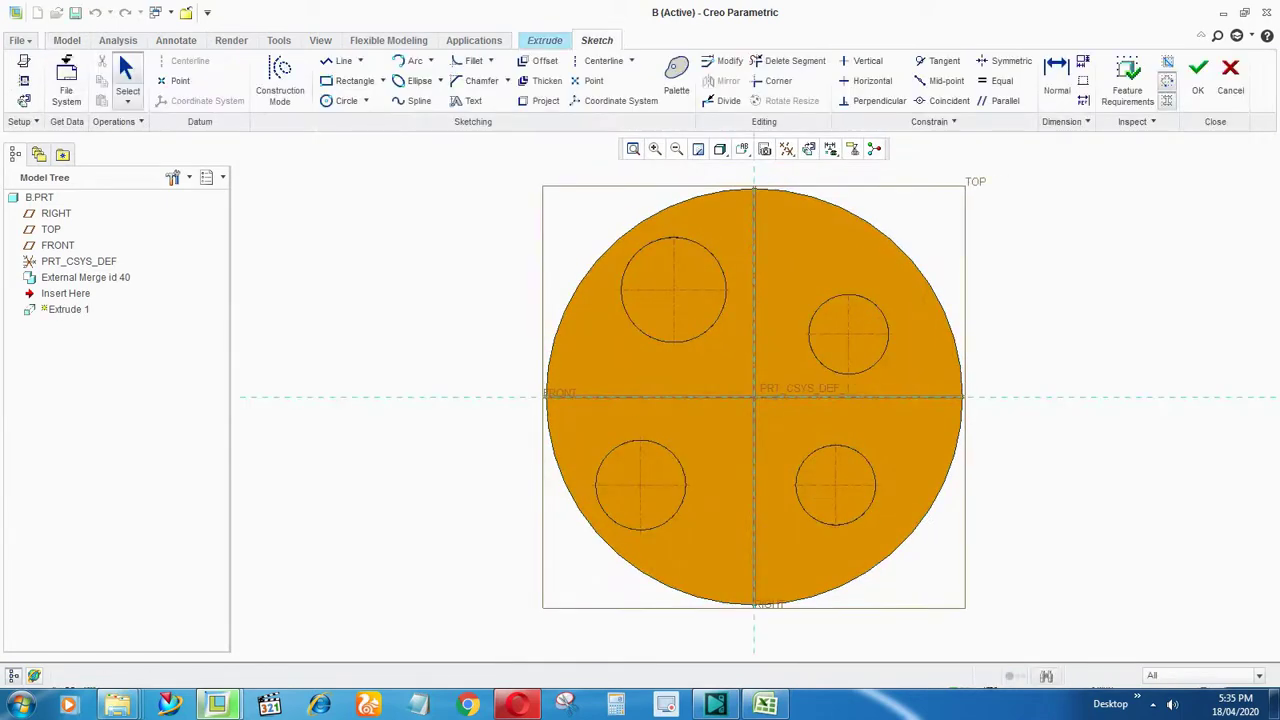
pyautogui.click(350, 81)
pyautogui.click(457, 144)
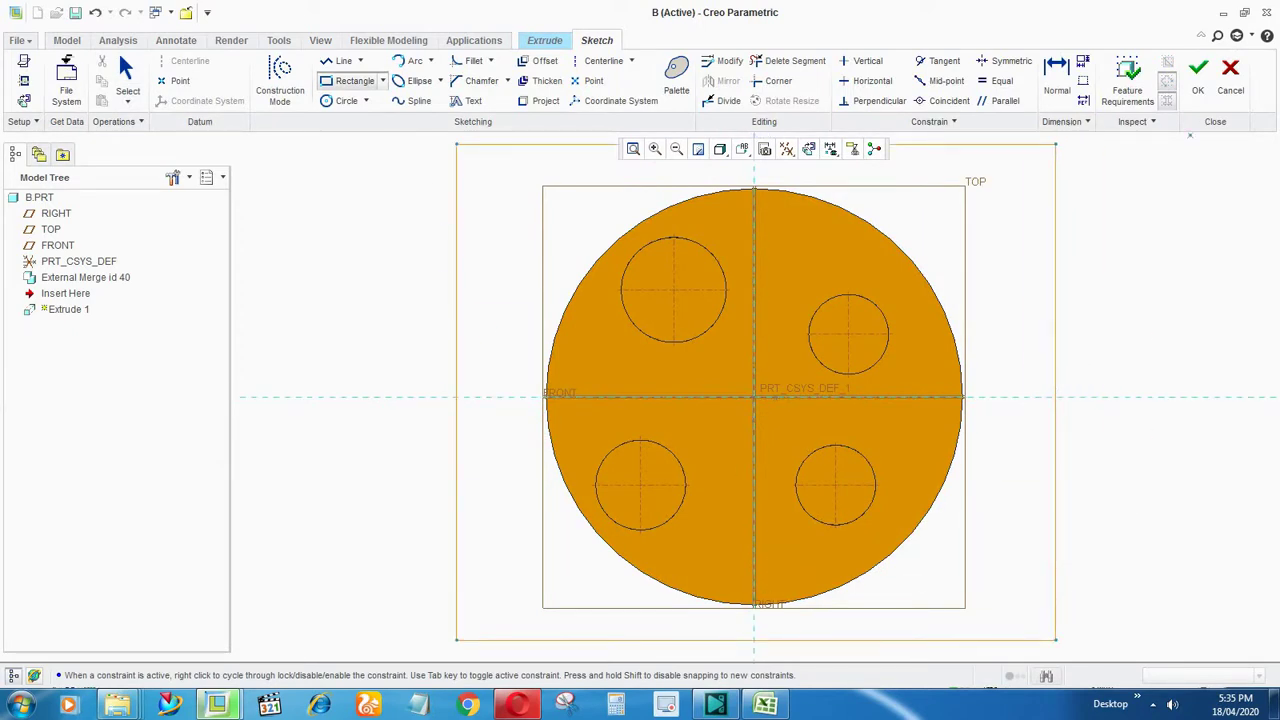
pyautogui.click(1198, 80)
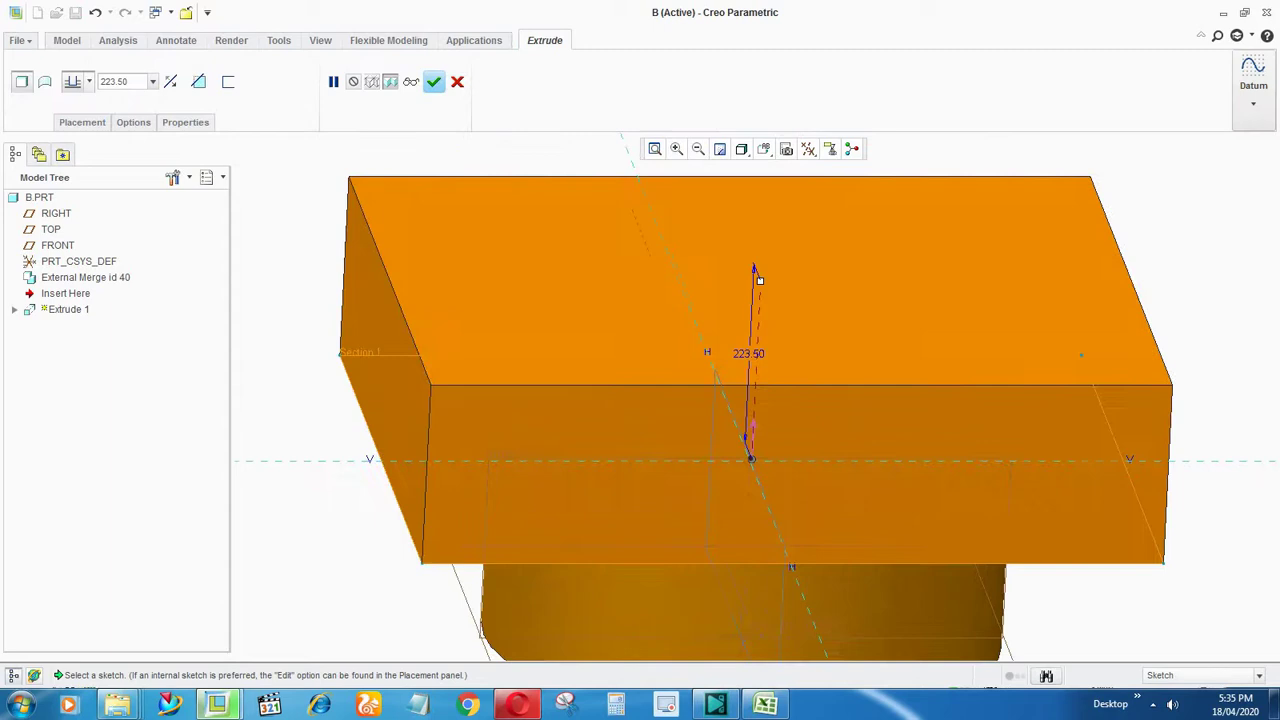
# Step: Reverse the rectangular block's extrusion direction so that it runs down around the disc
pyautogui.scroll(4, 742, 264)
pyautogui.moveTo(742, 264); pyautogui.dragTo(740, 228, button='middle')
pyautogui.click(744, 305)
pyautogui.scroll(-5, 742, 318)
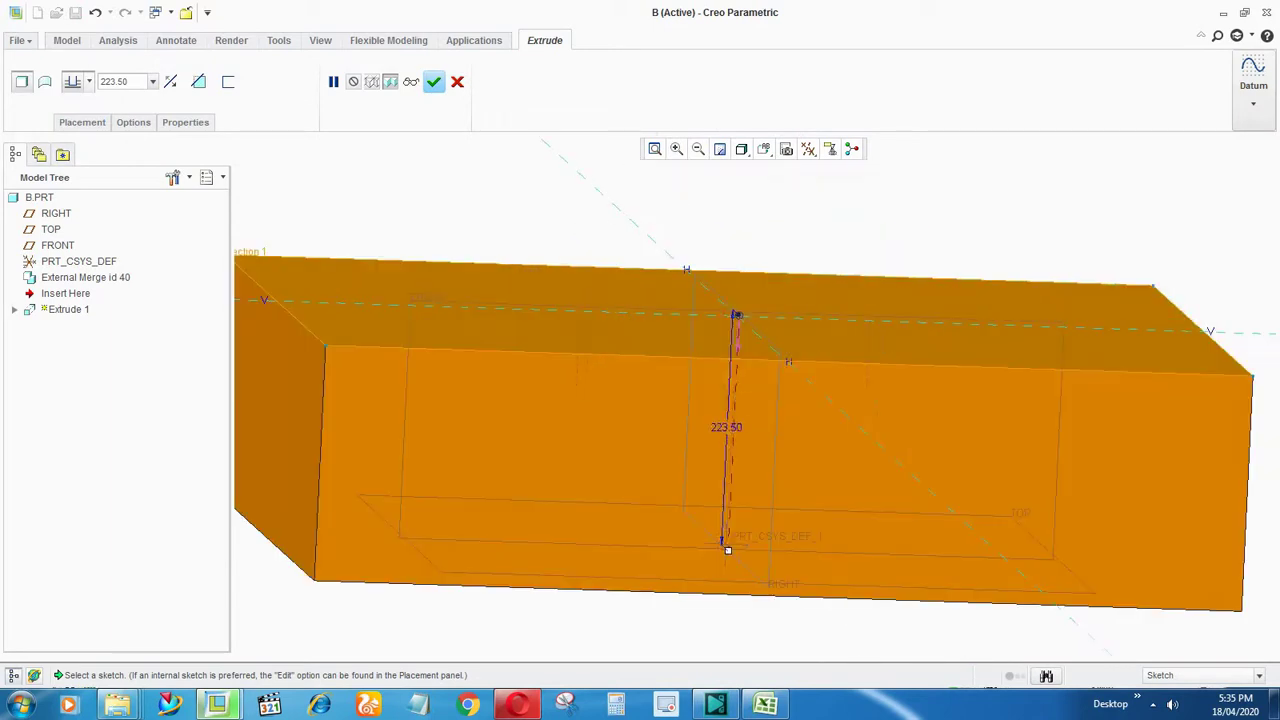
# Step: Set the extrusion depth to 3, switch it to remove material, and complete the cut across the disc's top face
pyautogui.doubleClick(727, 427)
pyautogui.write('3')
pyautogui.press('Return')
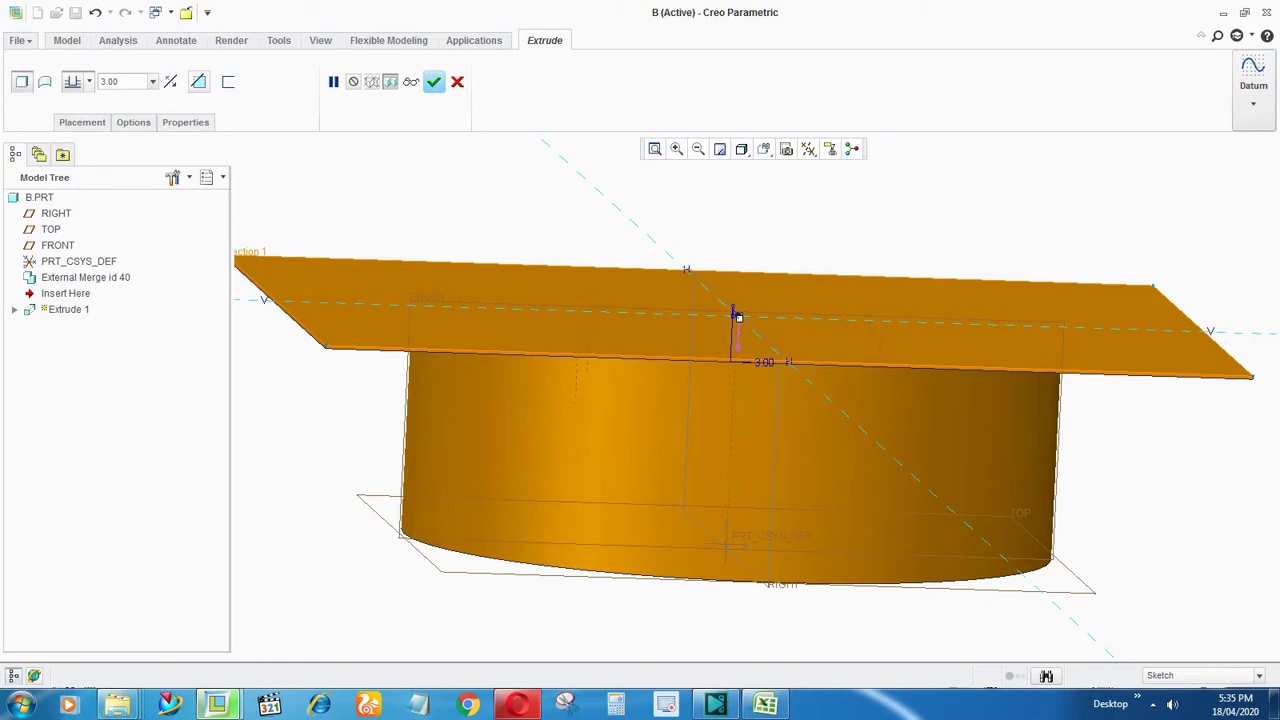
pyautogui.click(199, 82)
pyautogui.click(456, 82)
pyautogui.moveTo(491, 207); pyautogui.dragTo(486, 280, button='middle')
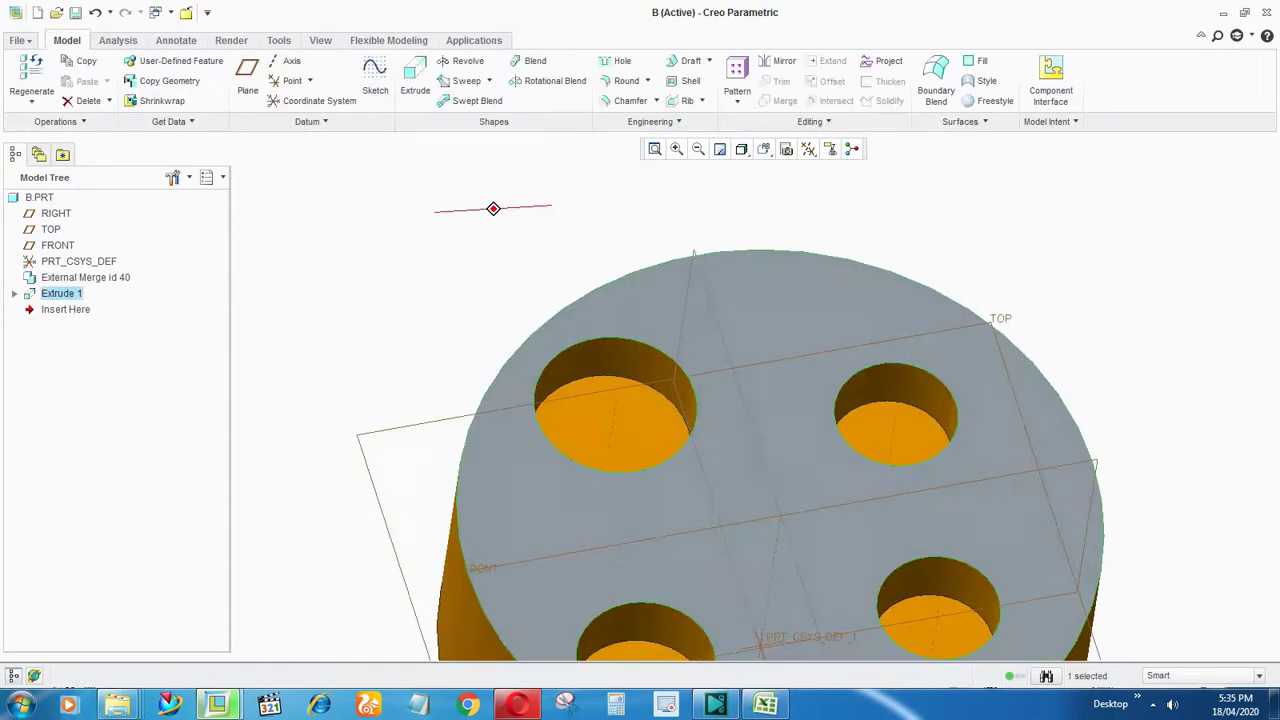
pyautogui.click(448, 274)
# Step: Examine the cut top face, the four holes and the side of the merged disc from several angles
pyautogui.scroll(4, 448, 274)
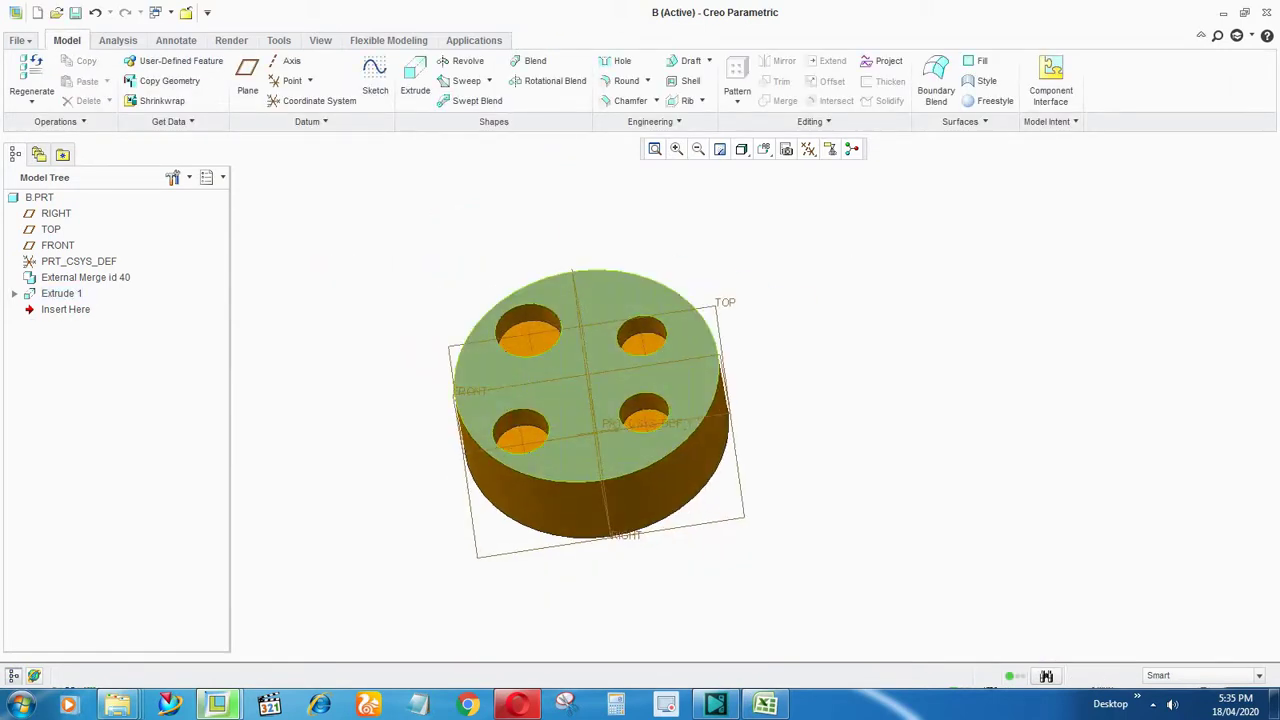
pyautogui.scroll(-4, 500, 385)
pyautogui.hotkey('ctrl', 'd')
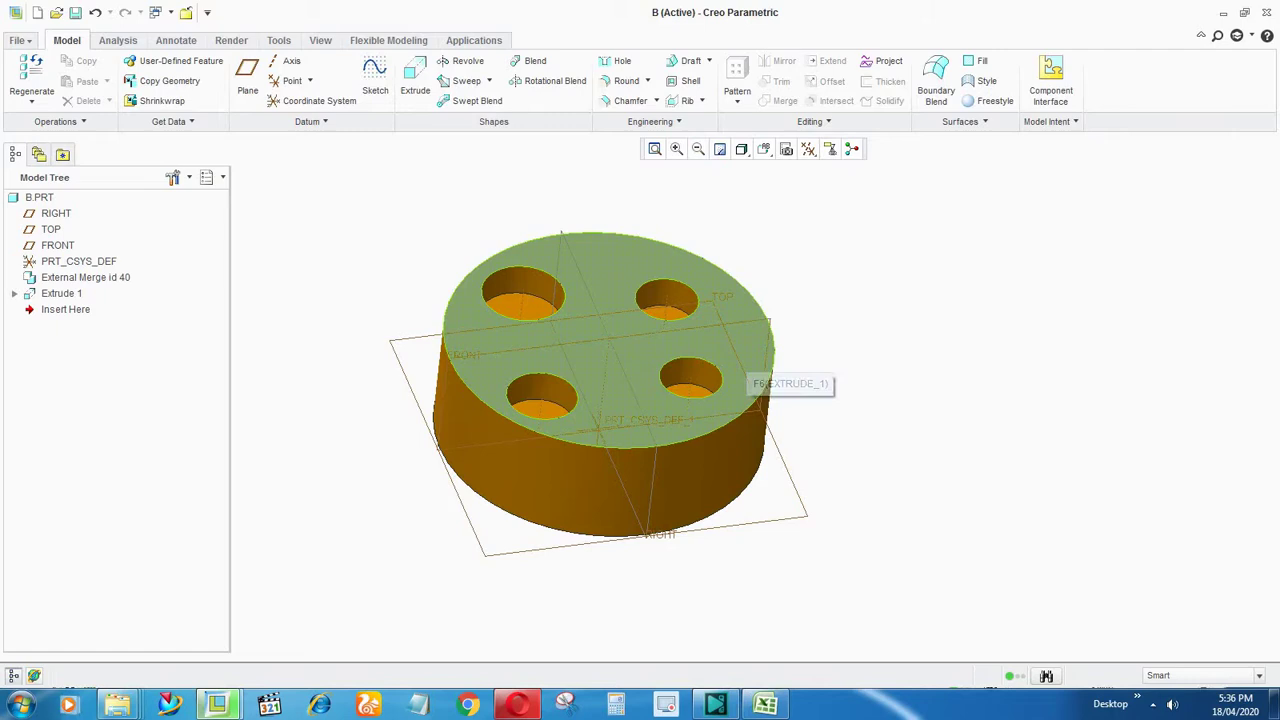
pyautogui.moveTo(560, 322); pyautogui.dragTo(503, 382, button='middle')
pyautogui.hotkey('ctrl', 'd')
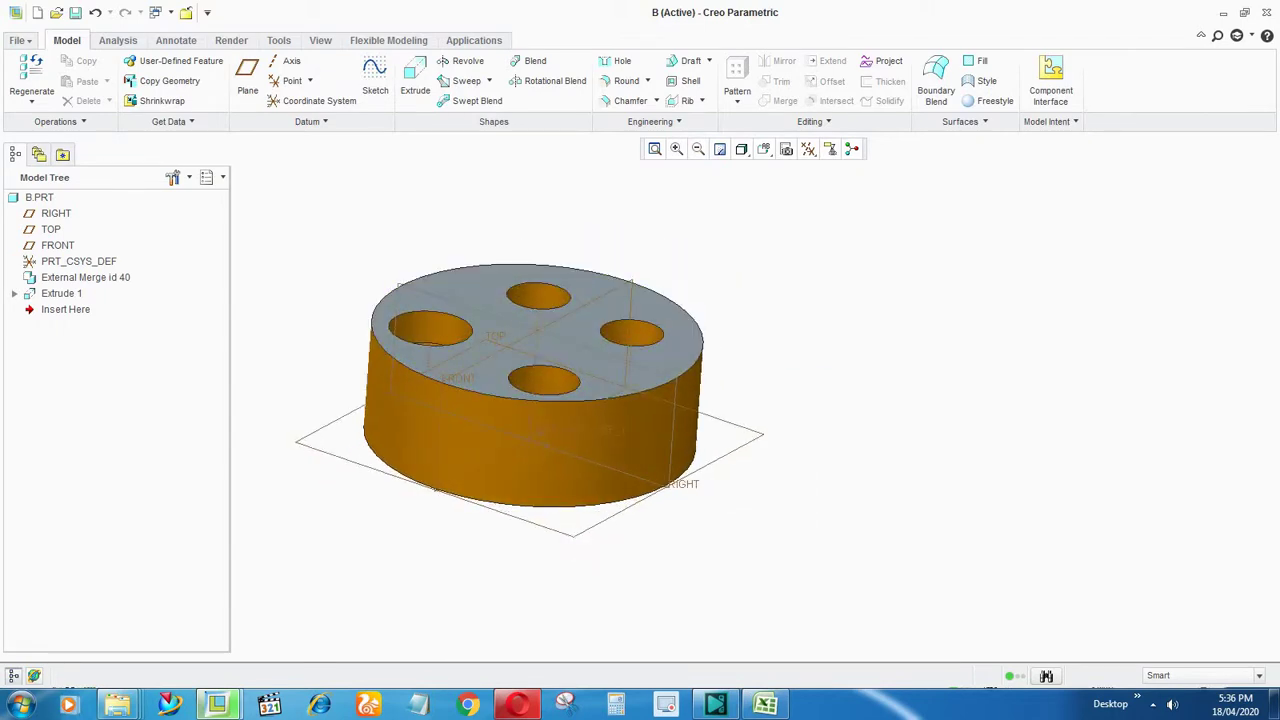
pyautogui.hotkey('ctrl', 'd')
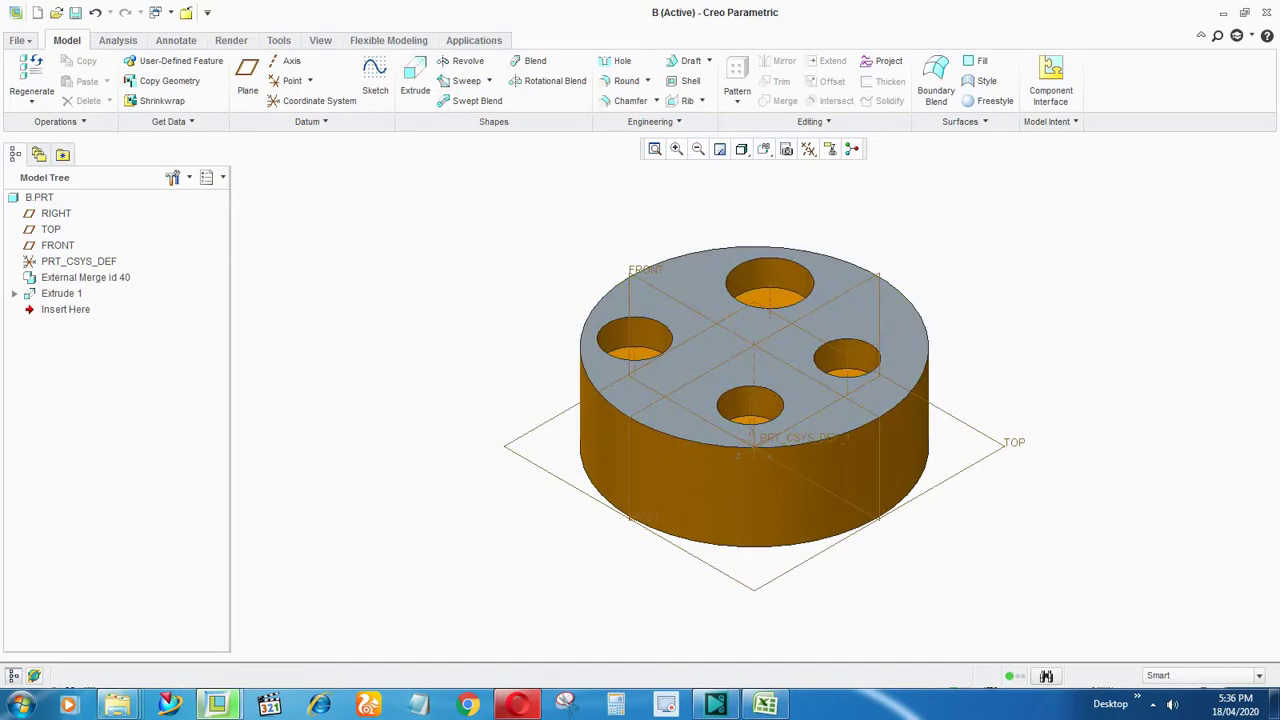
# Step: Compare the original disc in part A with the cut disc in part B, ending in part B's window
pyautogui.click(158, 12)
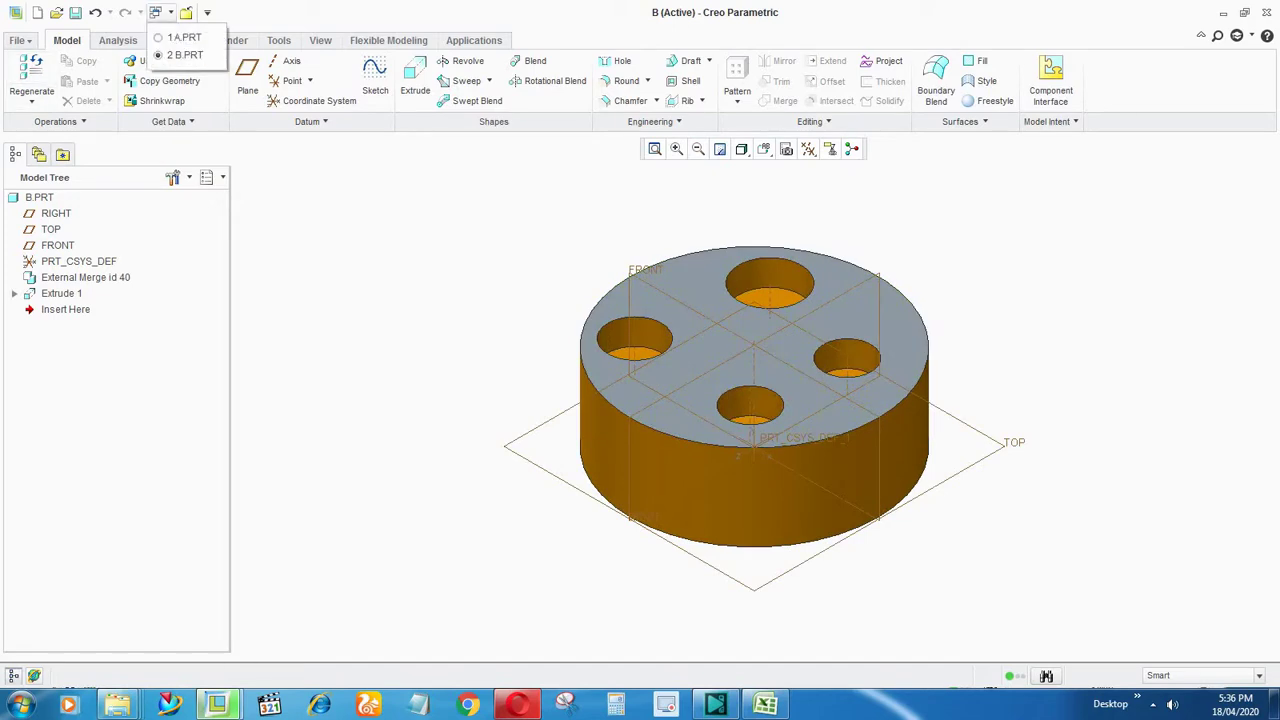
pyautogui.click(185, 31)
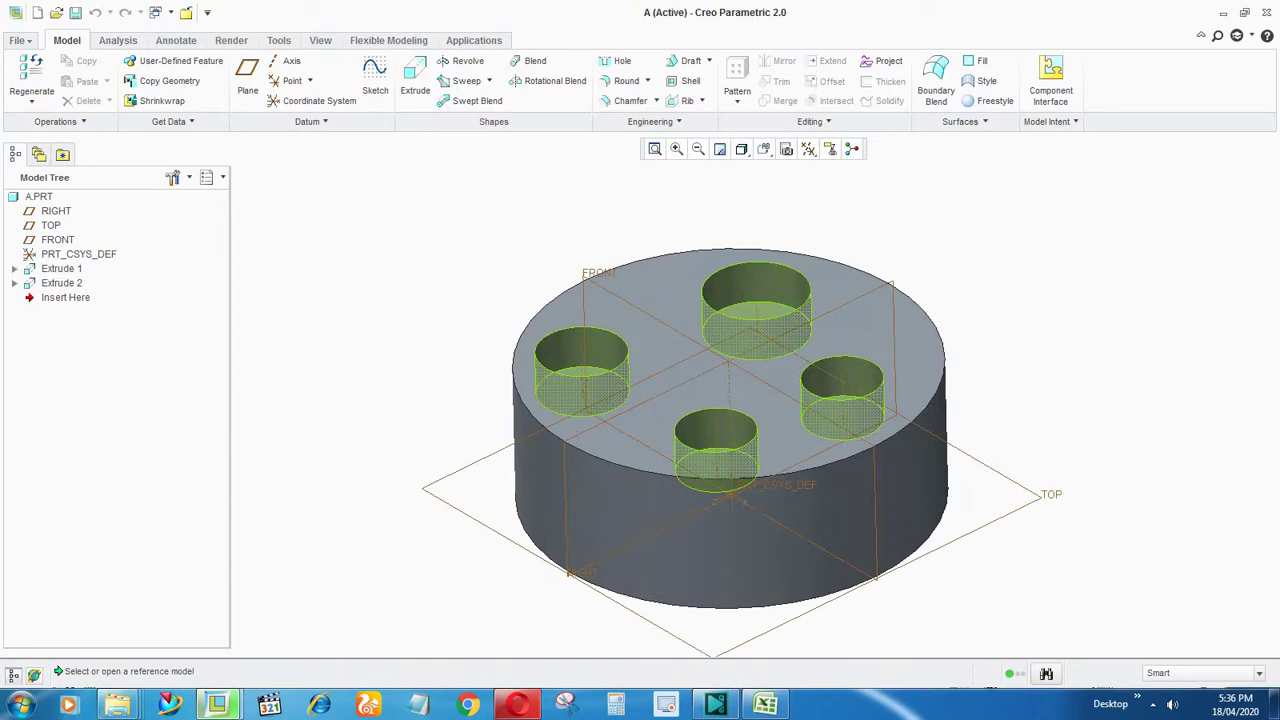
pyautogui.moveTo(812, 366); pyautogui.dragTo(806, 379, button='middle')
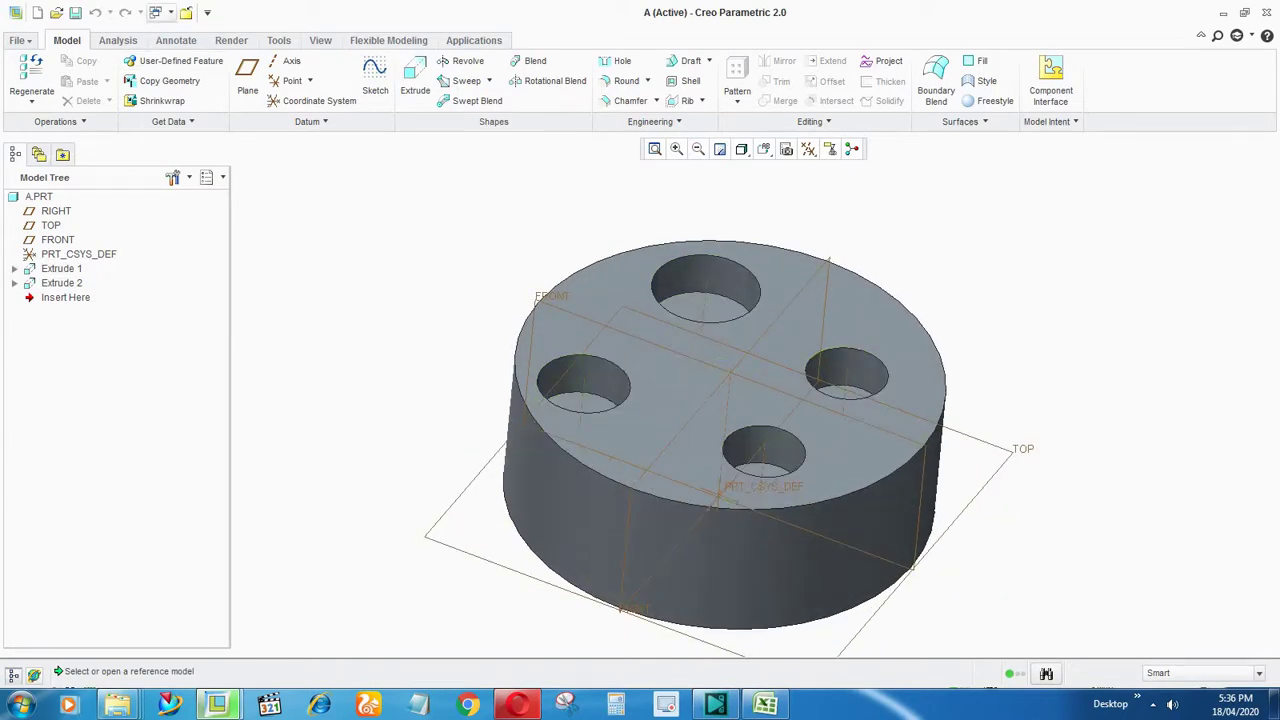
pyautogui.click(158, 12)
pyautogui.click(185, 51)
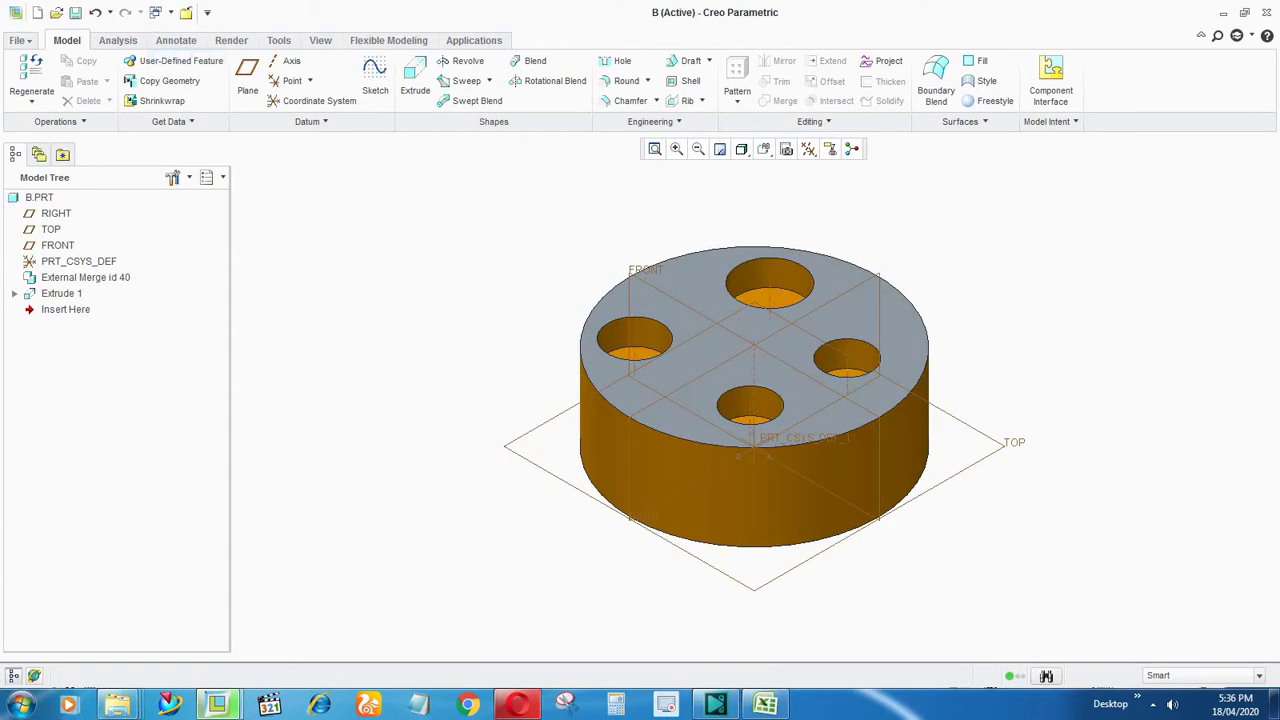
pyautogui.scroll(1, 527, 337)
pyautogui.scroll(-1, 751, 320)
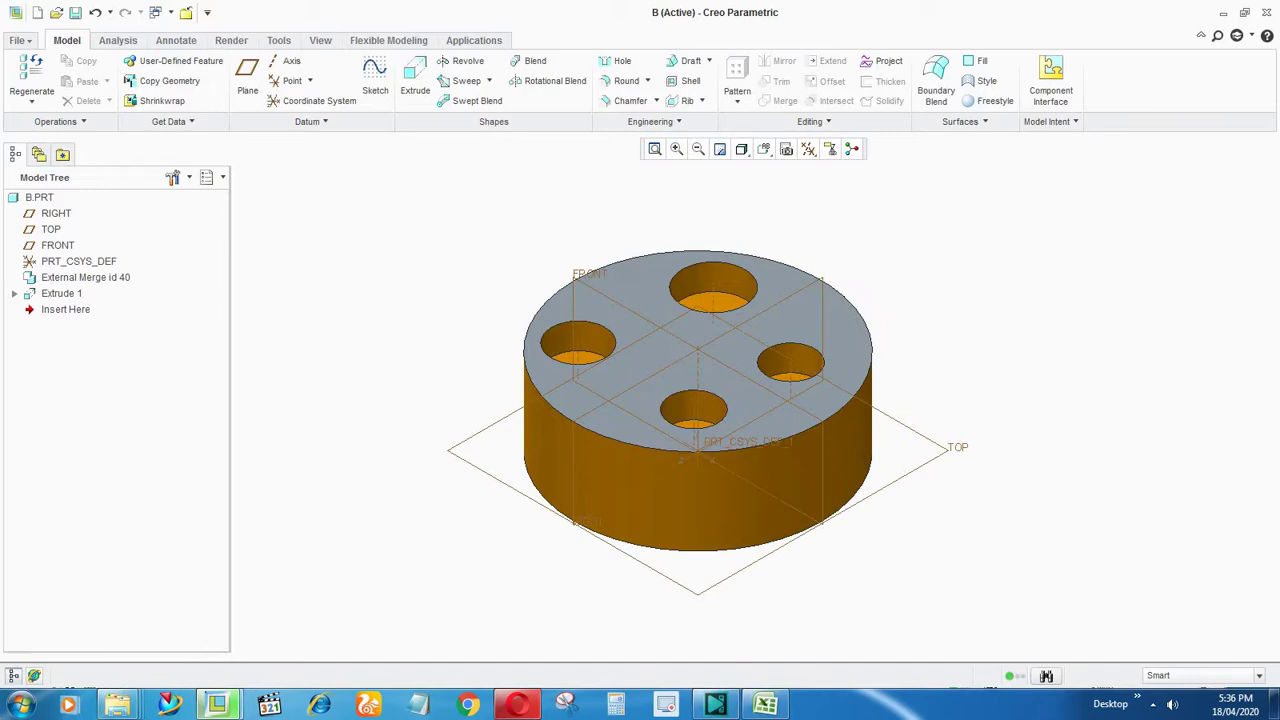
pyautogui.scroll(2, 536, 297)
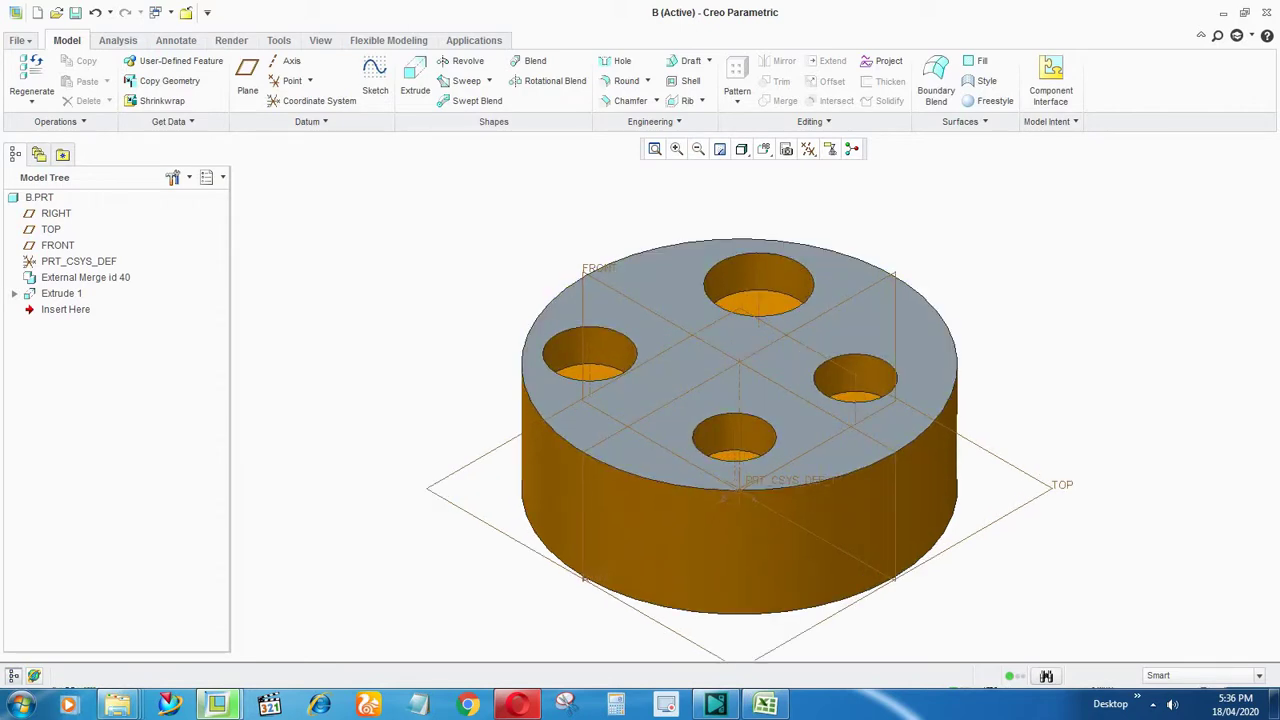
pyautogui.scroll(-2, 812, 279)
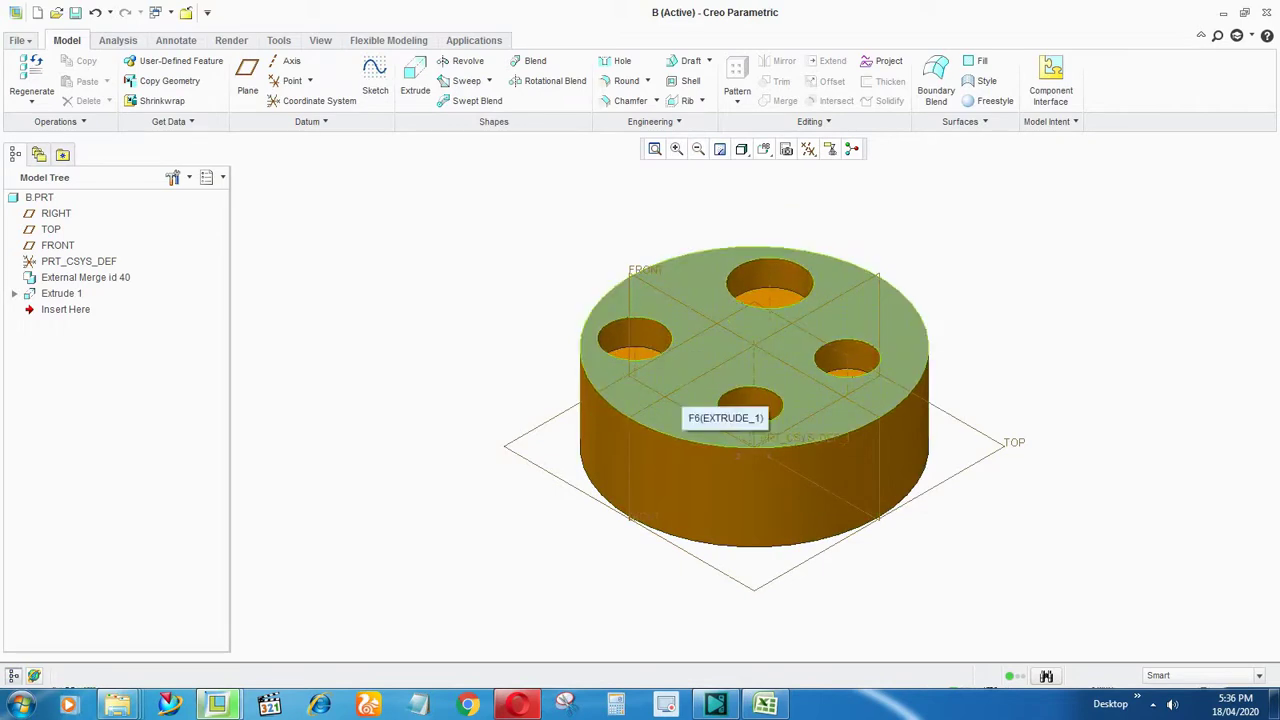
# Step: Switch to the window of part A
pyautogui.click(155, 12)
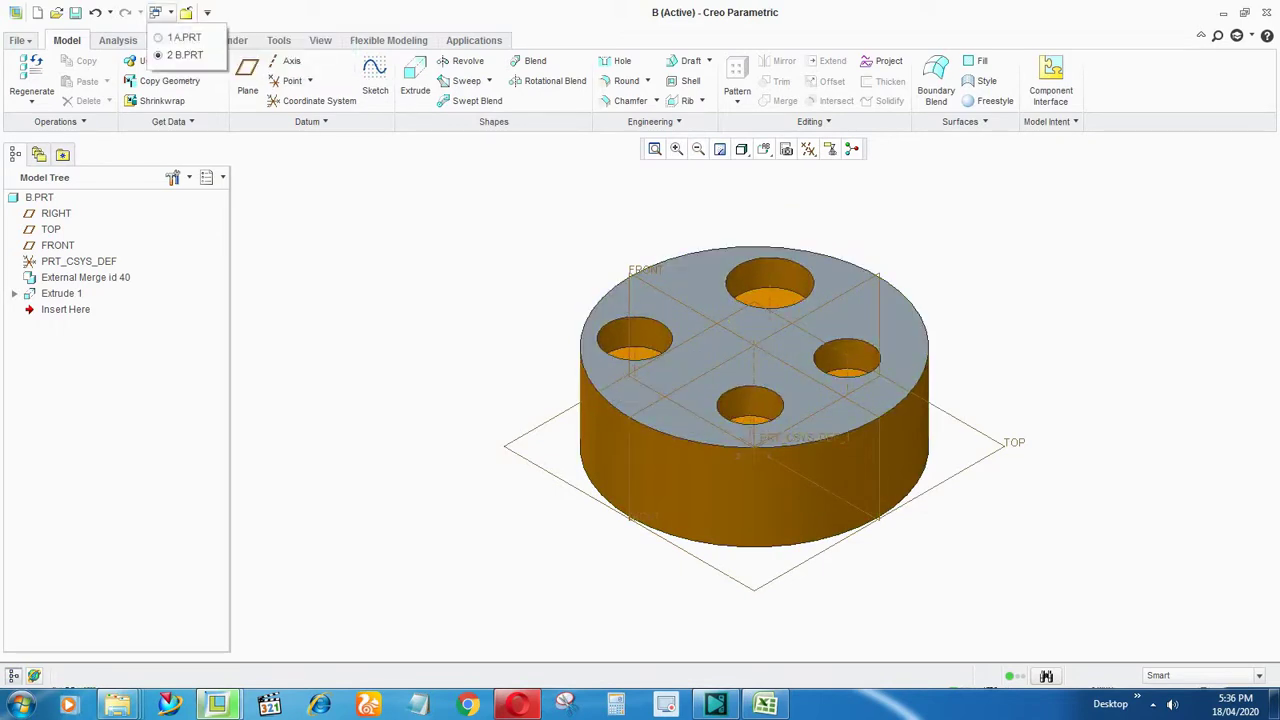
pyautogui.click(182, 38)
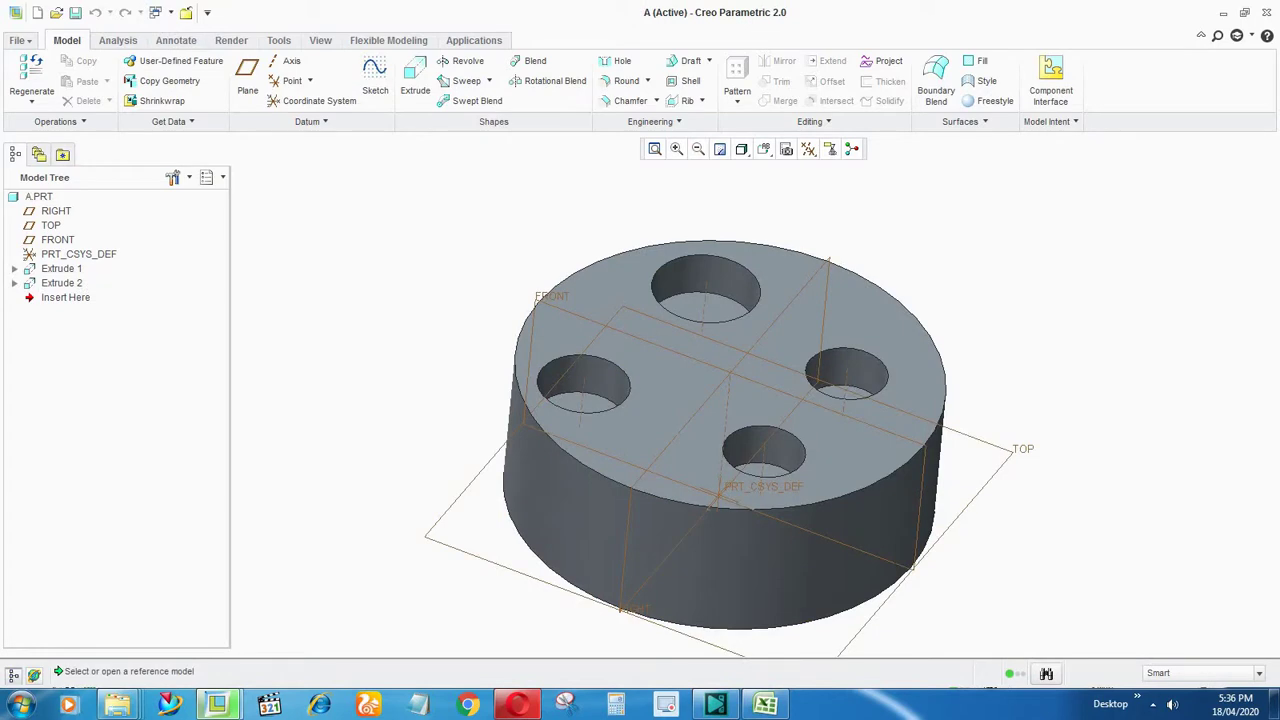
pyautogui.moveTo(477, 286)
pyautogui.mouseDown(button='middle')
pyautogui.moveTo(528, 214)
pyautogui.moveTo(503, 178)
pyautogui.moveTo(496, 220)
pyautogui.mouseUp(button='middle')
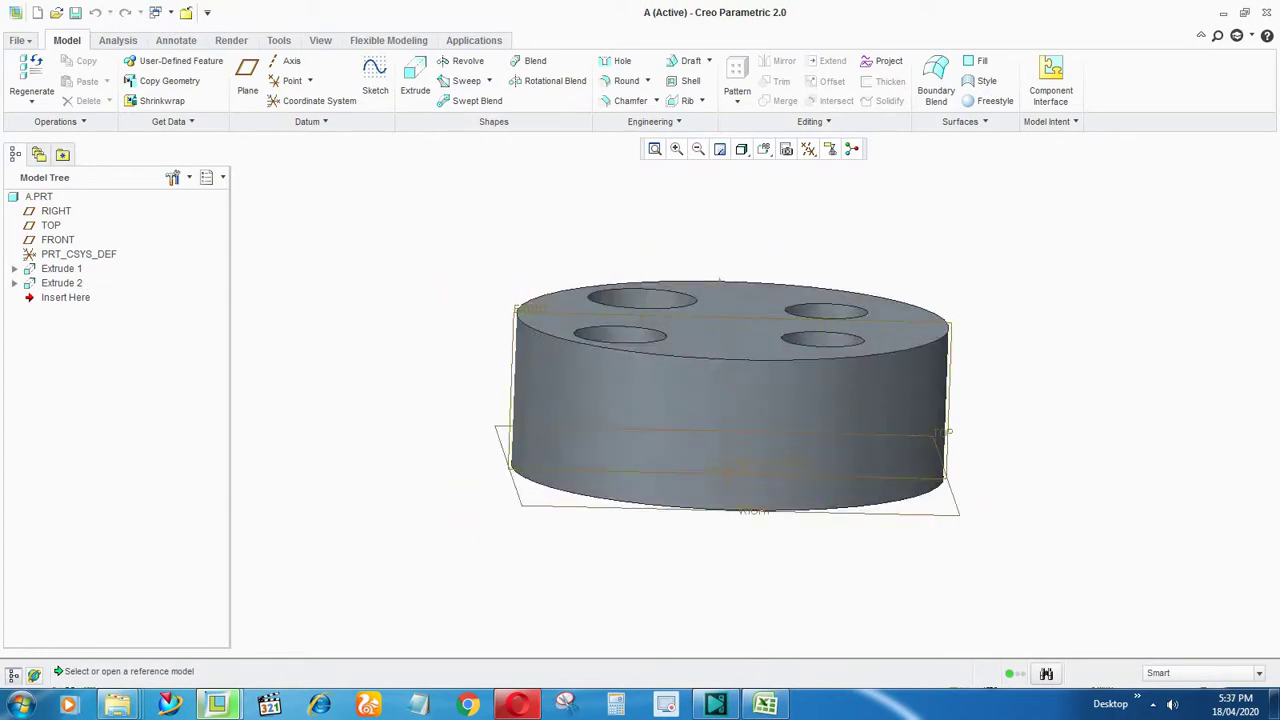
# Step: Round the disc's bottom edge, enlarging the radius freehand to a little under half the disc's height
pyautogui.click(719, 282)
pyautogui.press('Escape')
pyautogui.click(719, 282)
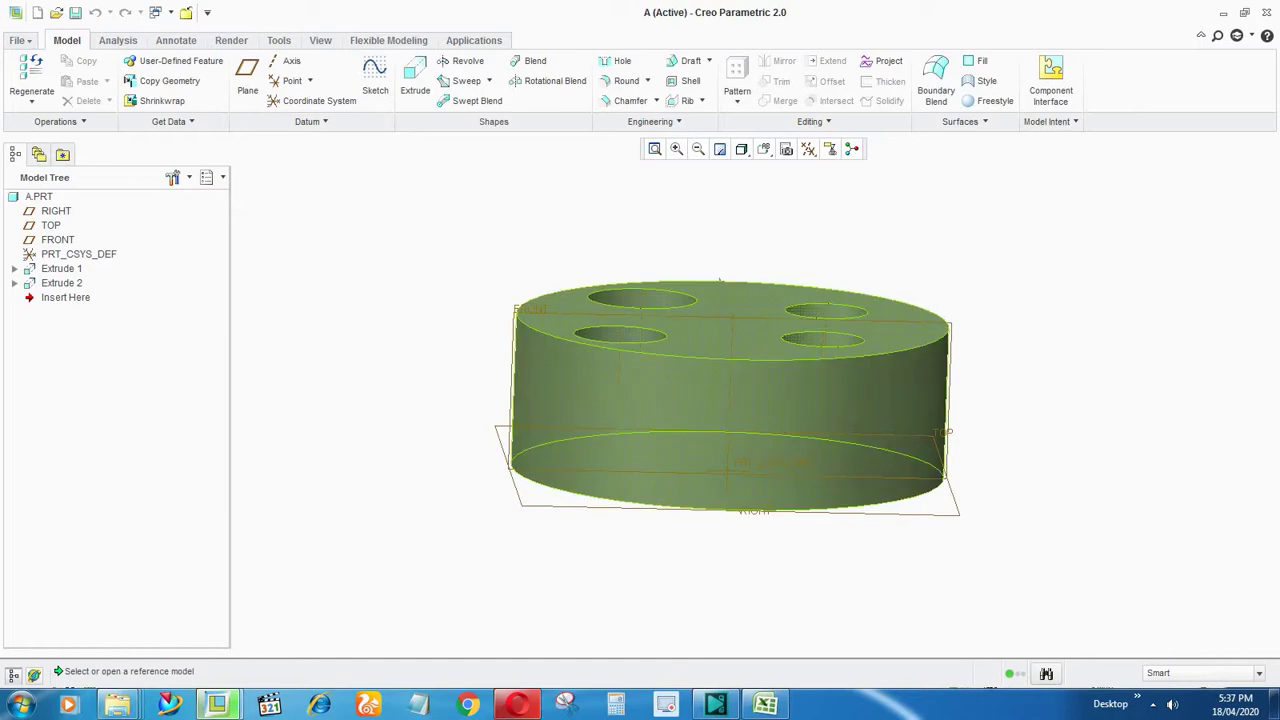
pyautogui.press('Escape')
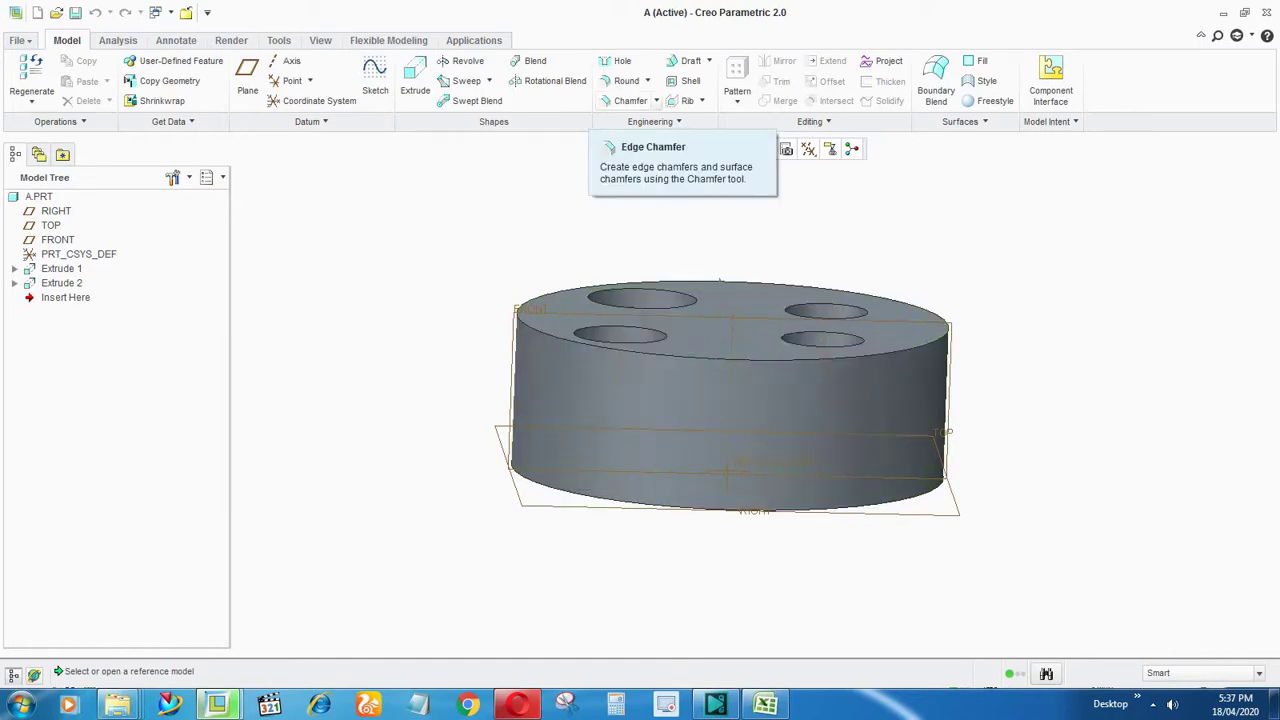
pyautogui.click(624, 80)
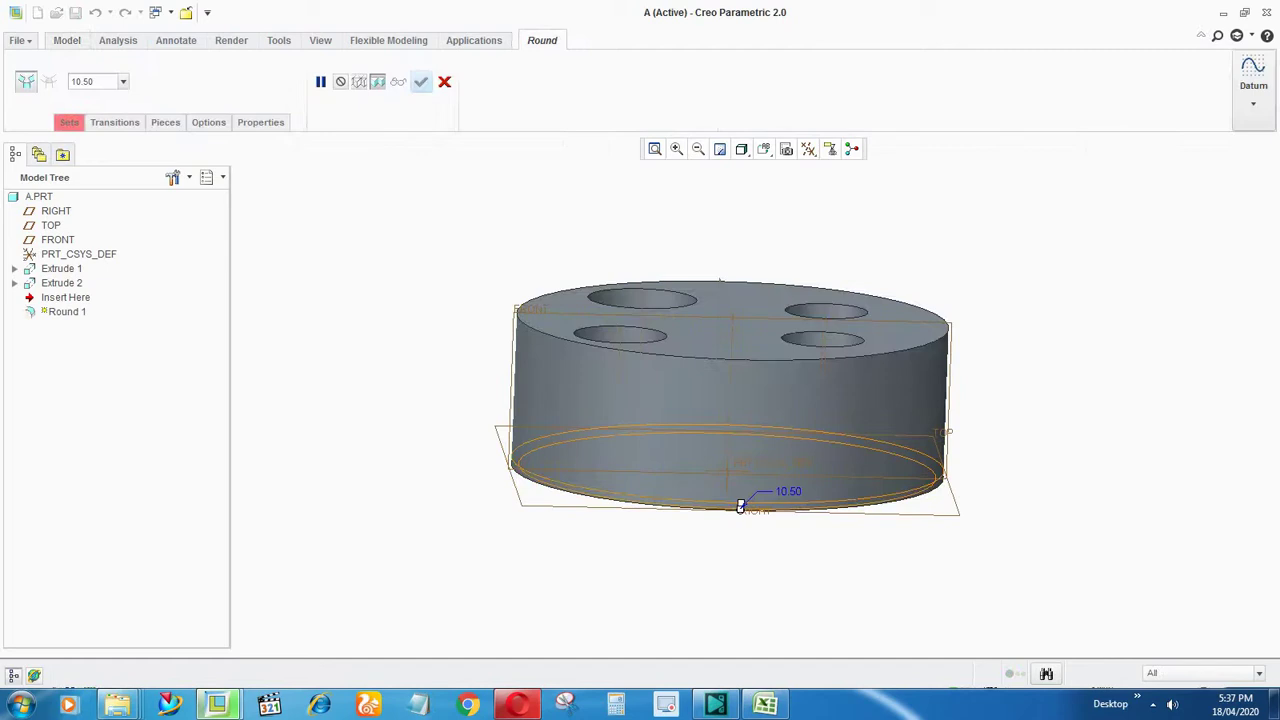
pyautogui.click(740, 506)
pyautogui.moveTo(742, 476); pyautogui.dragTo(742, 449)
pyautogui.middleClick(740, 508)
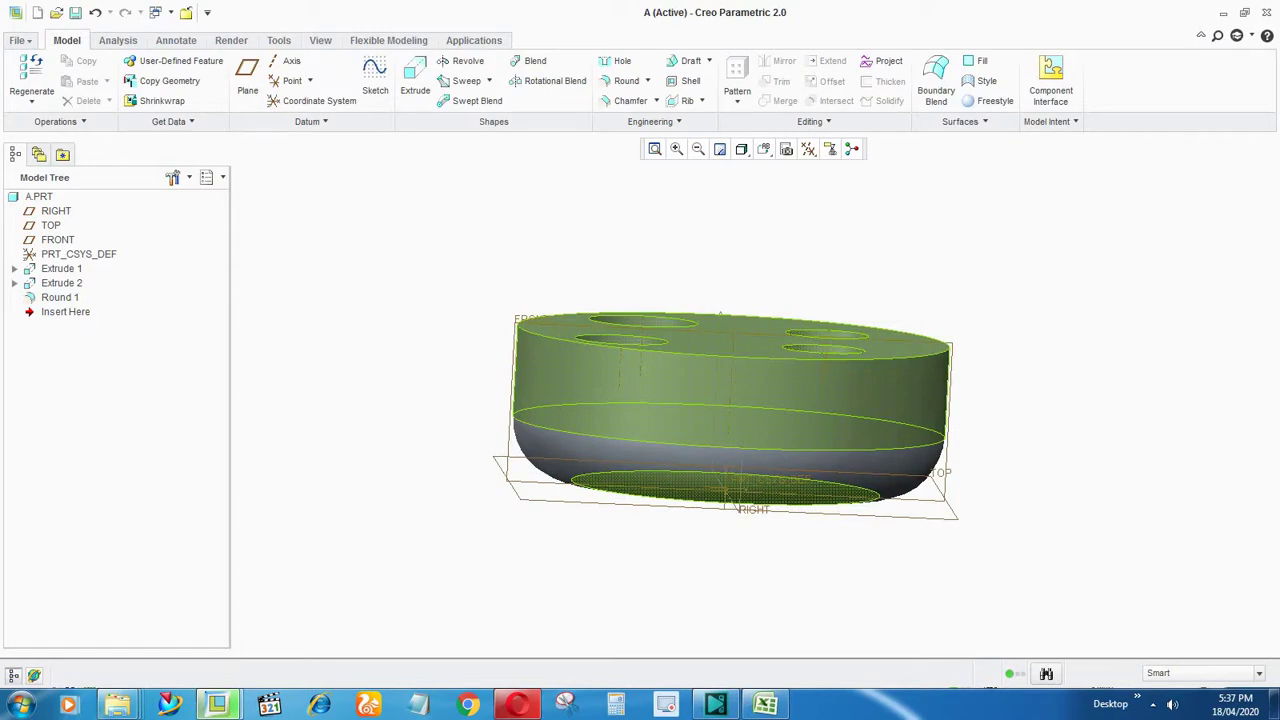
# Step: Check the rounded underside of the disc and save part A
pyautogui.moveTo(436, 348); pyautogui.dragTo(436, 306, button='middle')
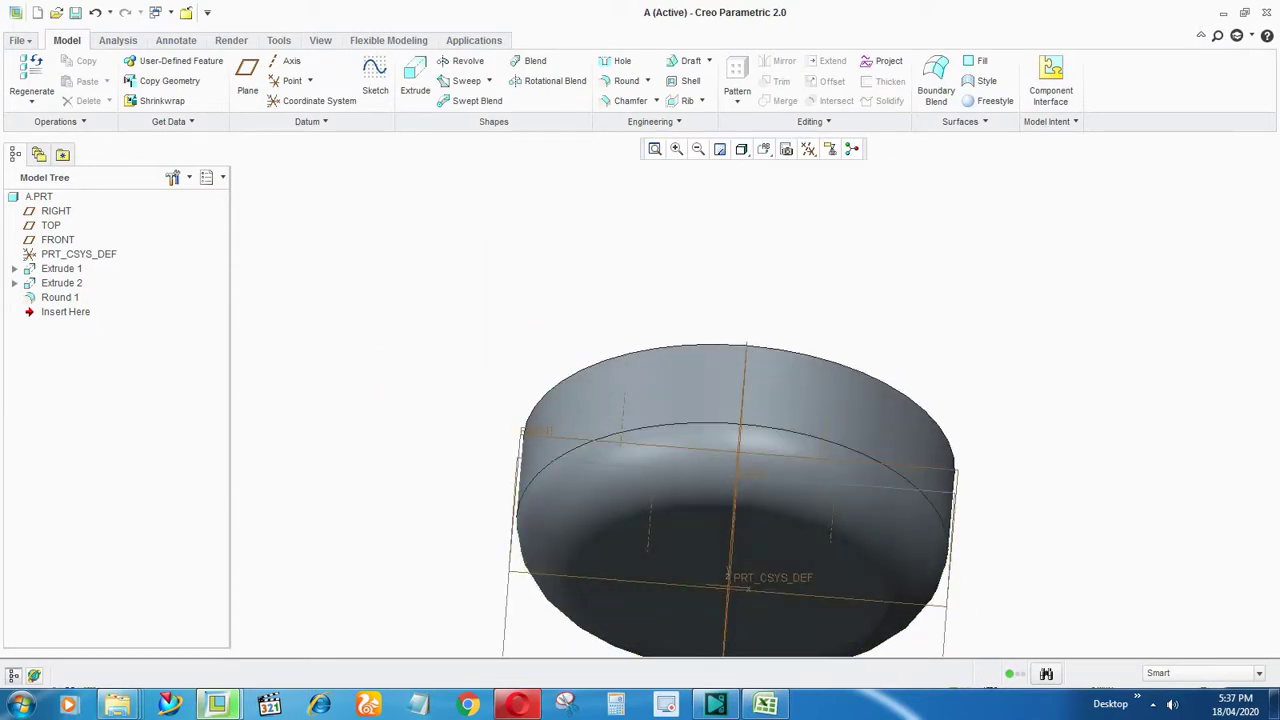
pyautogui.hotkey('ctrl', 'd')
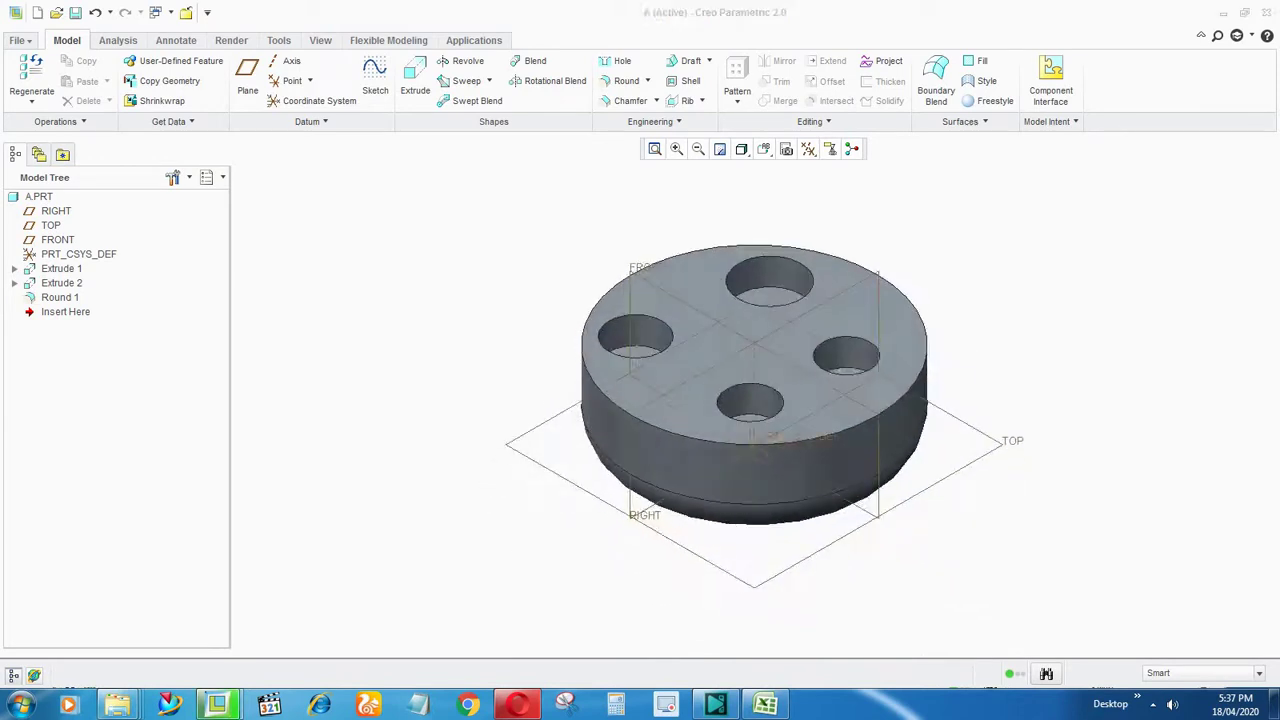
pyautogui.click(75, 12)
pyautogui.press('Return')
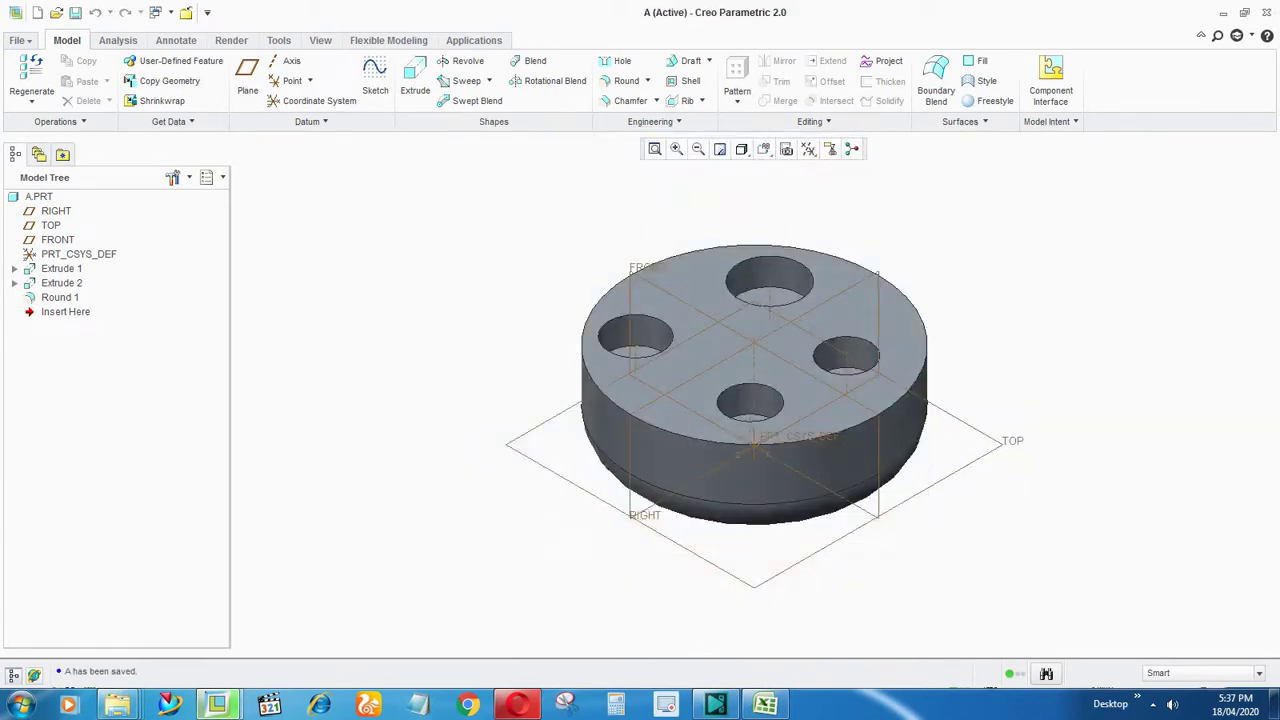
# Step: Switch to part B's window and regenerate the model to update it from part A
pyautogui.click(158, 12)
pyautogui.click(178, 55)
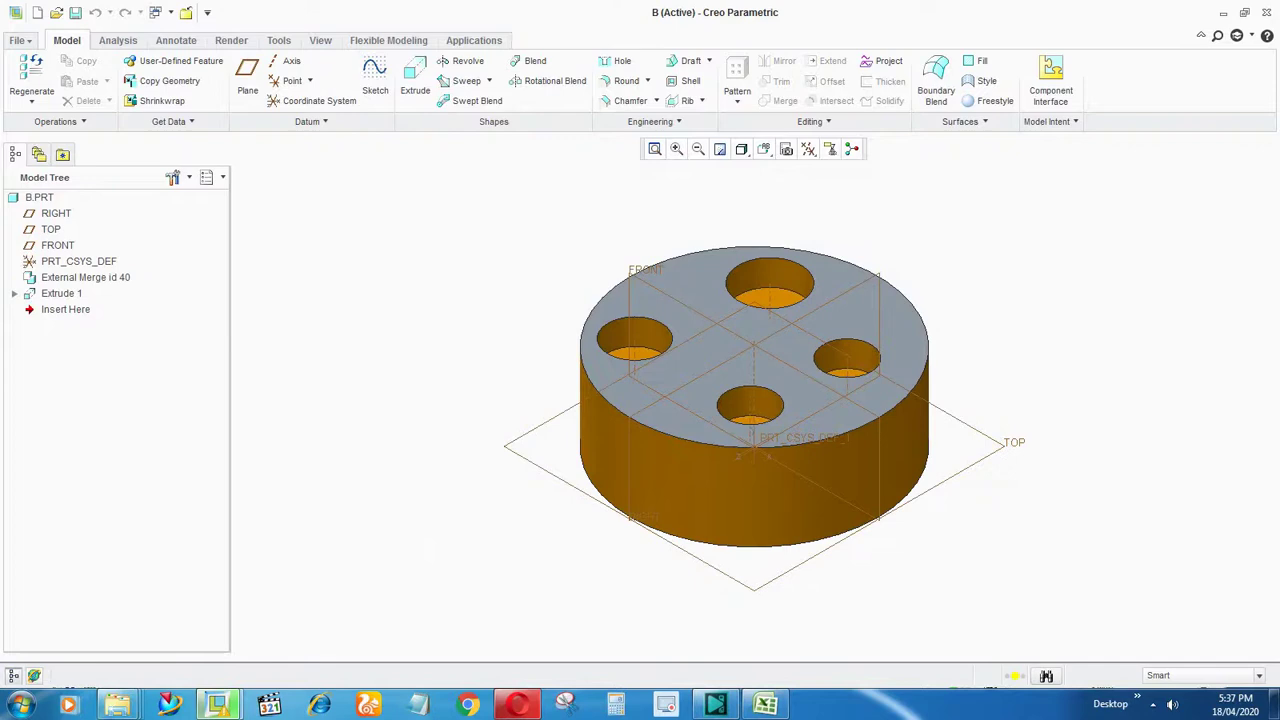
pyautogui.hotkey('ctrl', 'g')
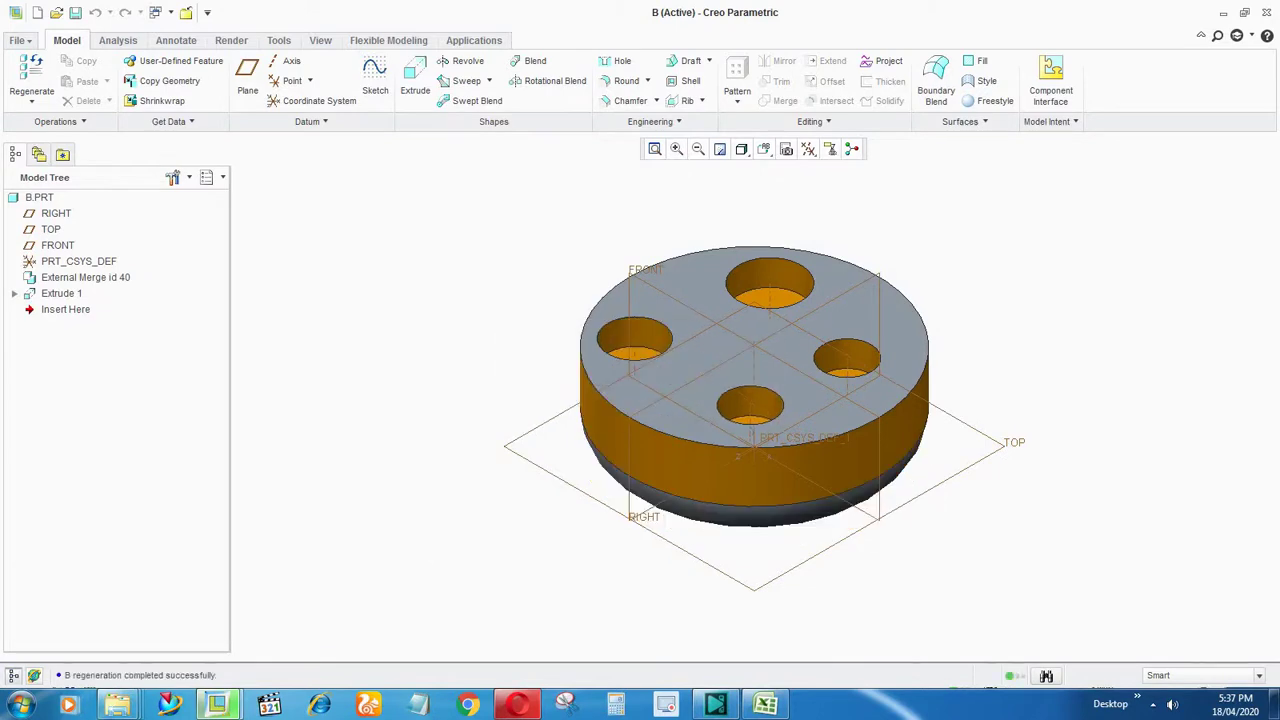
# Step: Examine the regenerated disc in part B from below and above, including its bottom edge and holes
pyautogui.moveTo(459, 352); pyautogui.dragTo(461, 225, button='middle')
pyautogui.scroll(-2, 656, 353)
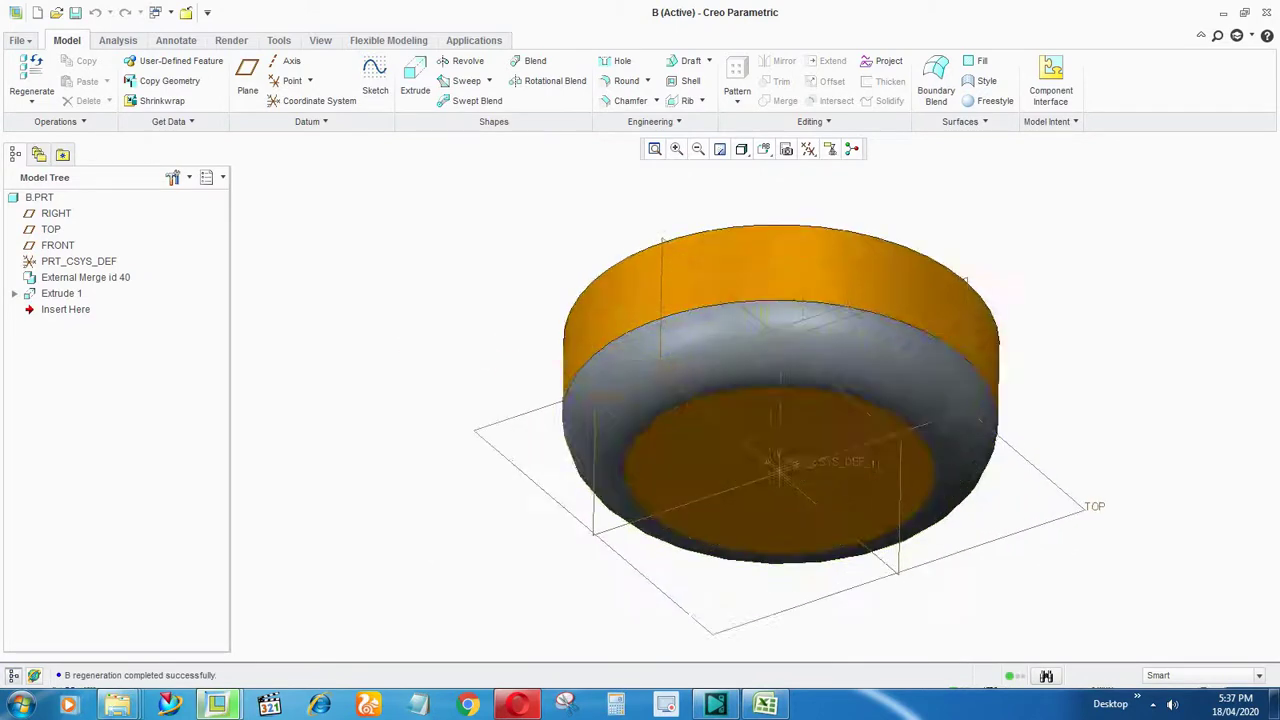
pyautogui.moveTo(509, 364)
pyautogui.mouseDown(button='middle')
pyautogui.moveTo(530, 262)
pyautogui.moveTo(520, 366)
pyautogui.mouseUp(button='middle')
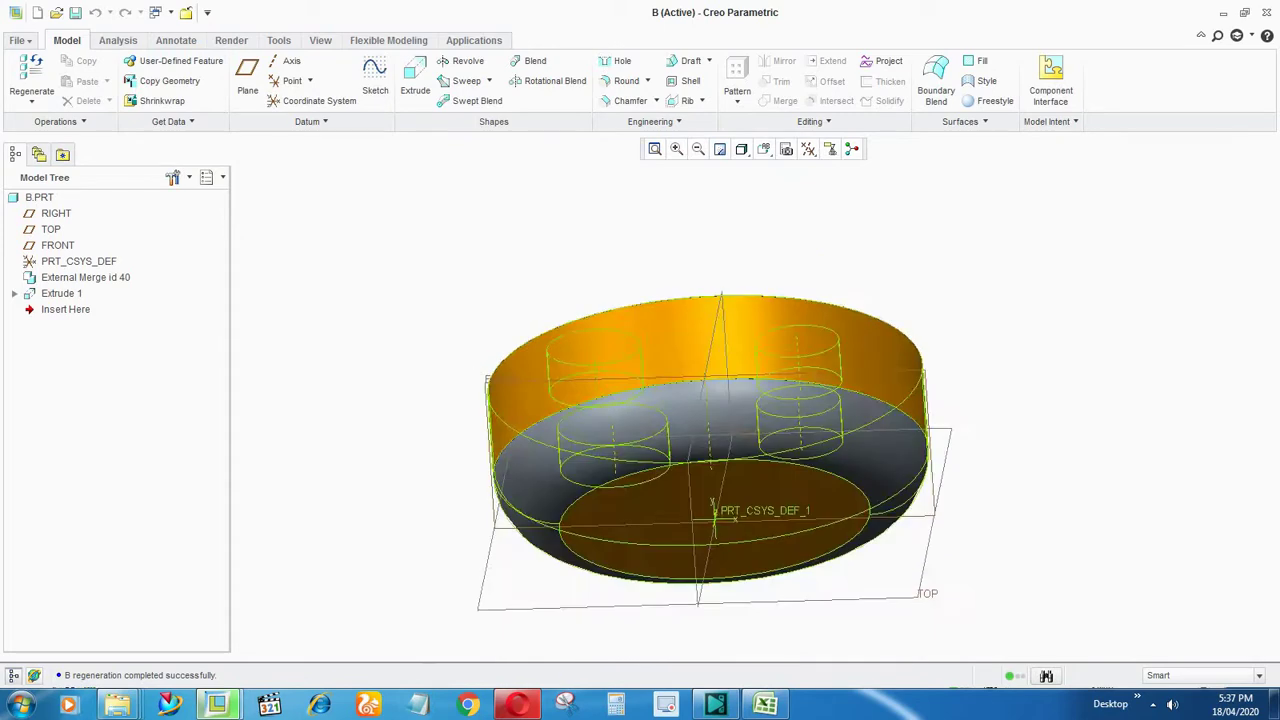
pyautogui.moveTo(740, 420); pyautogui.dragTo(900, 290, button='middle')
pyautogui.scroll(-2, 1020, 212)
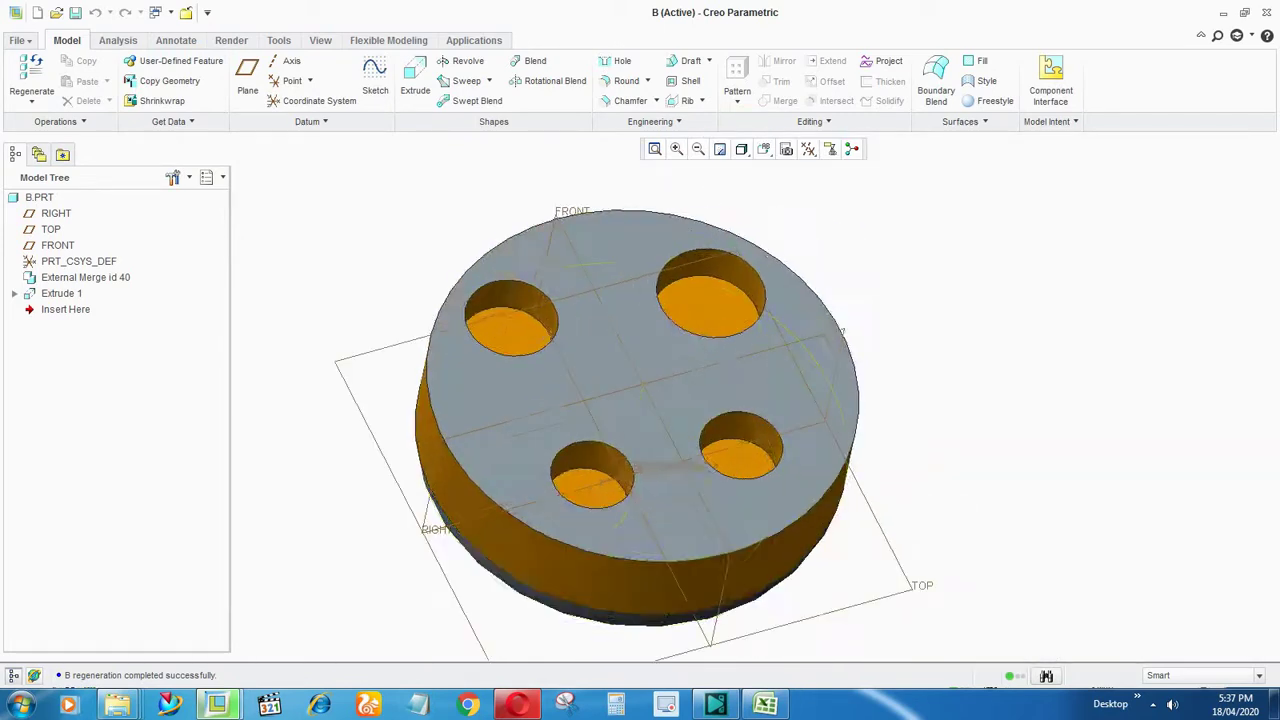
pyautogui.moveTo(544, 325)
pyautogui.mouseDown(button='middle')
pyautogui.moveTo(526, 250)
pyautogui.moveTo(546, 330)
pyautogui.mouseUp(button='middle')
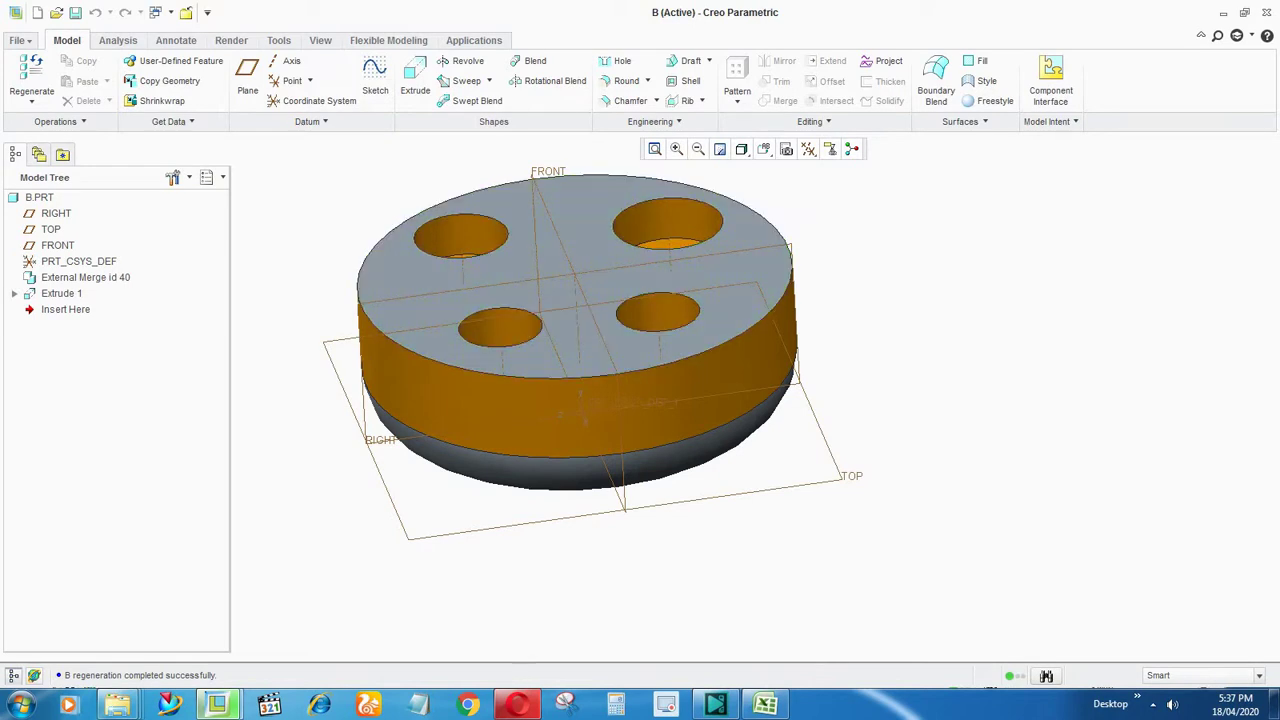
pyautogui.hotkey('ctrl', 'd')
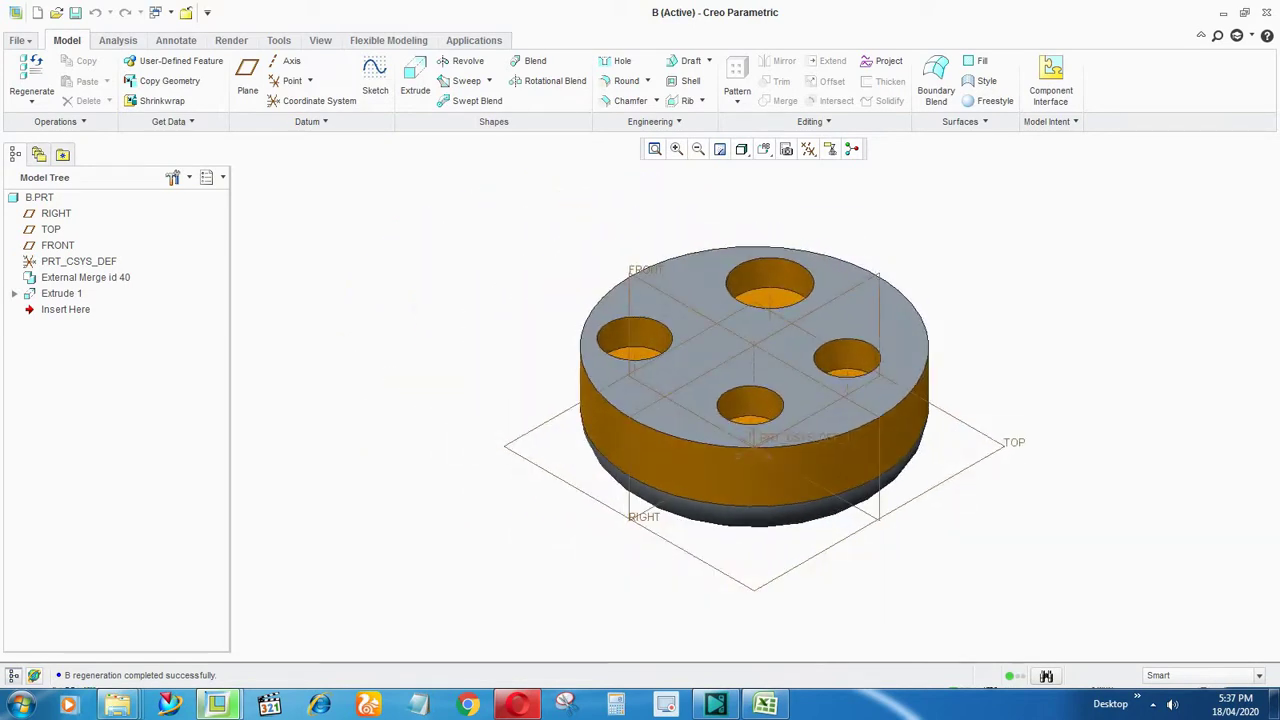